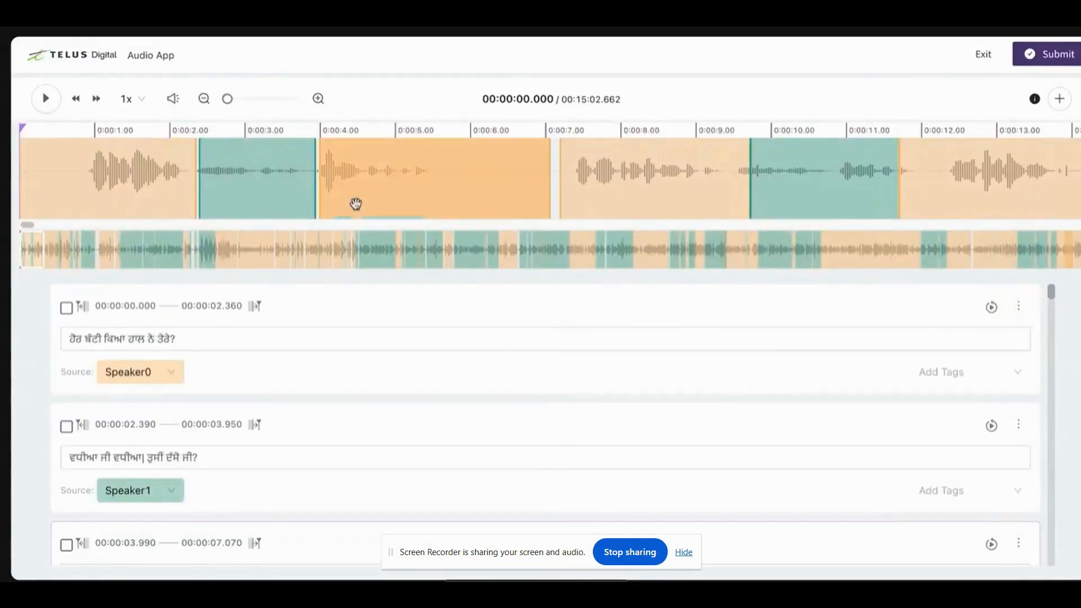
Play the opening of the recording at normal speed, pause it, and resume listening at 0.8x speed.
{"action": "left_click", "coordinate": [43, 107]}
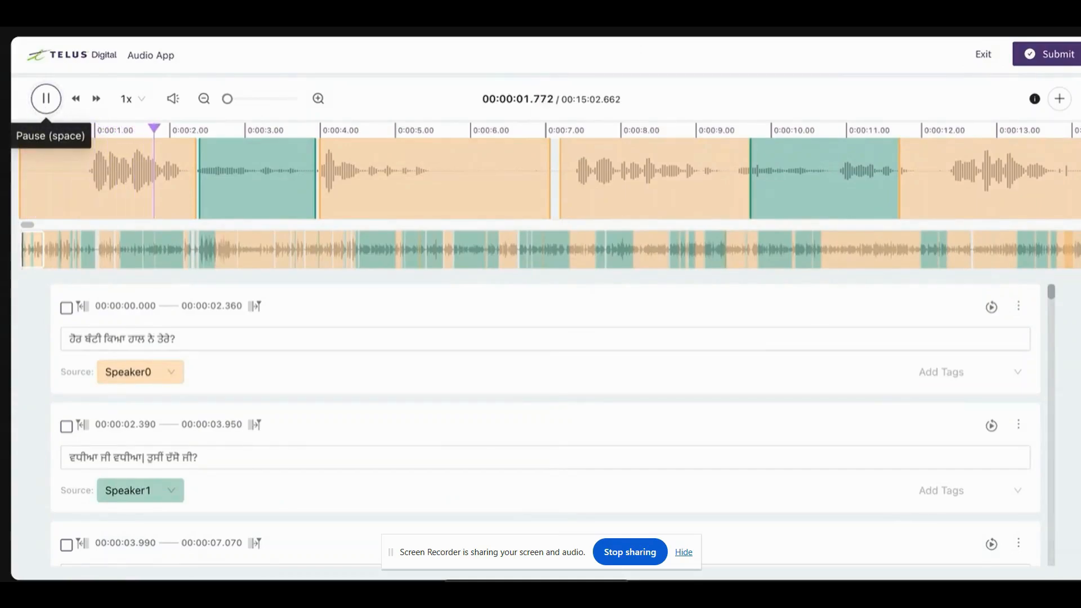
{"action": "left_click", "coordinate": [51, 100]}
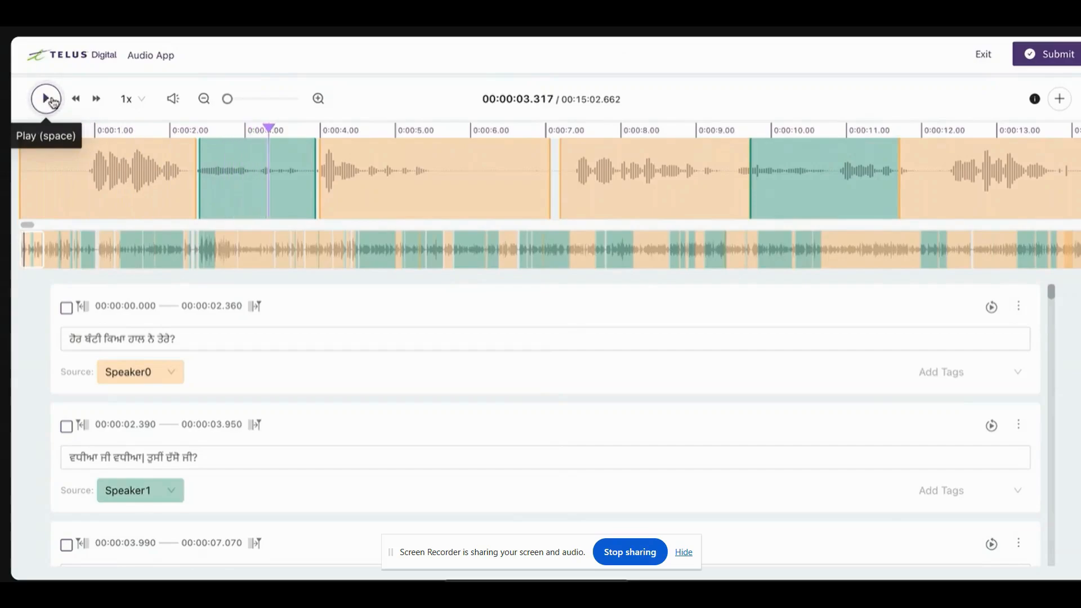
{"action": "left_click", "coordinate": [123, 100]}
{"action": "left_click", "coordinate": [133, 179]}
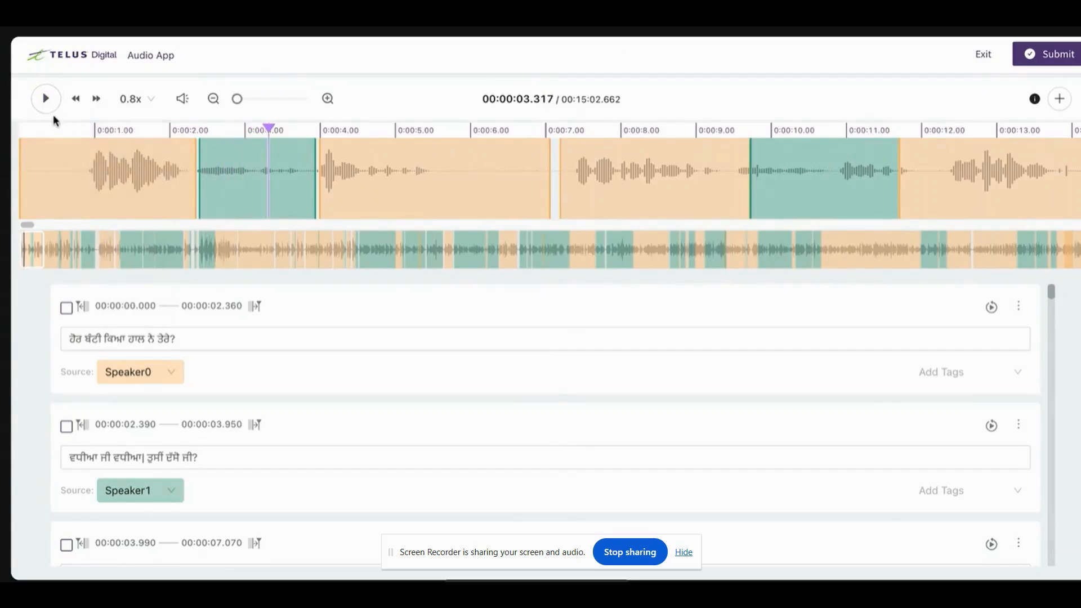
{"action": "left_click", "coordinate": [46, 100]}
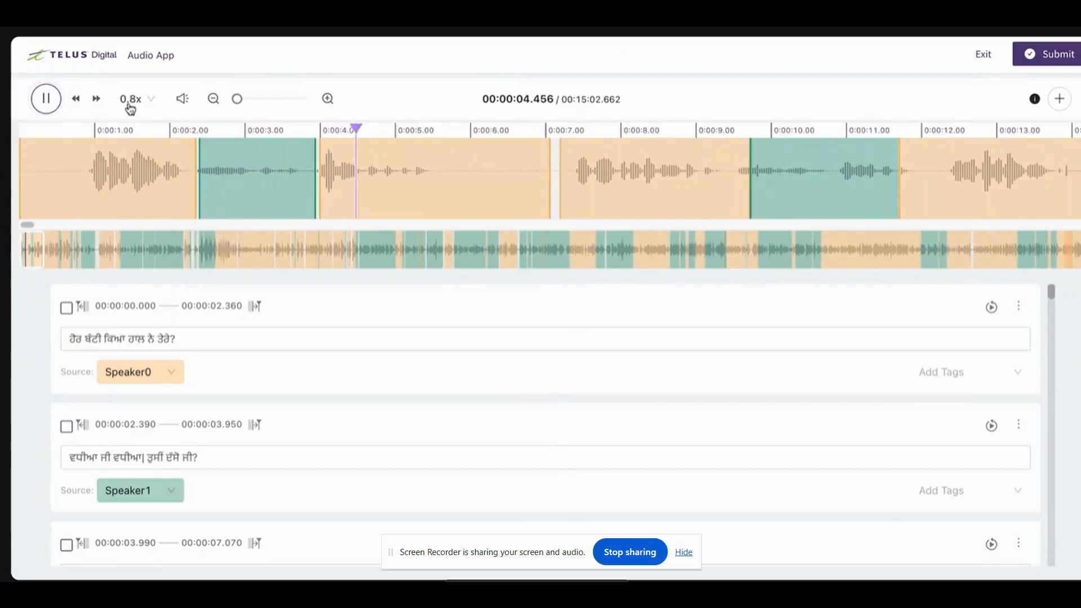
Listen to the recording at 0.5x speed, pause it, and return the playback speed to 1x.
{"action": "left_click", "coordinate": [130, 105]}
{"action": "left_click", "coordinate": [135, 153]}
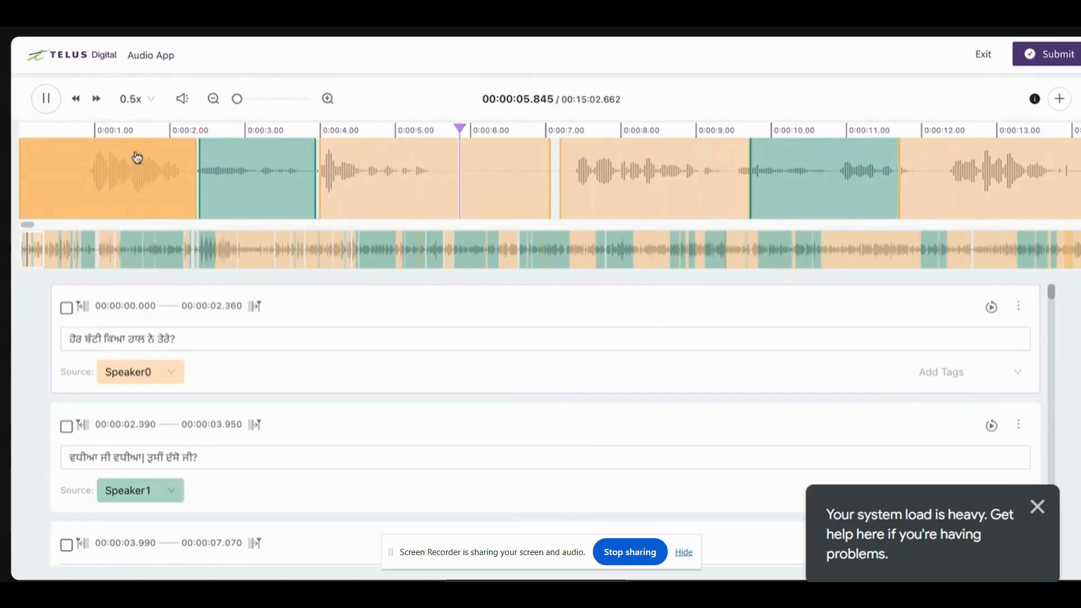
{"action": "left_click", "coordinate": [46, 101]}
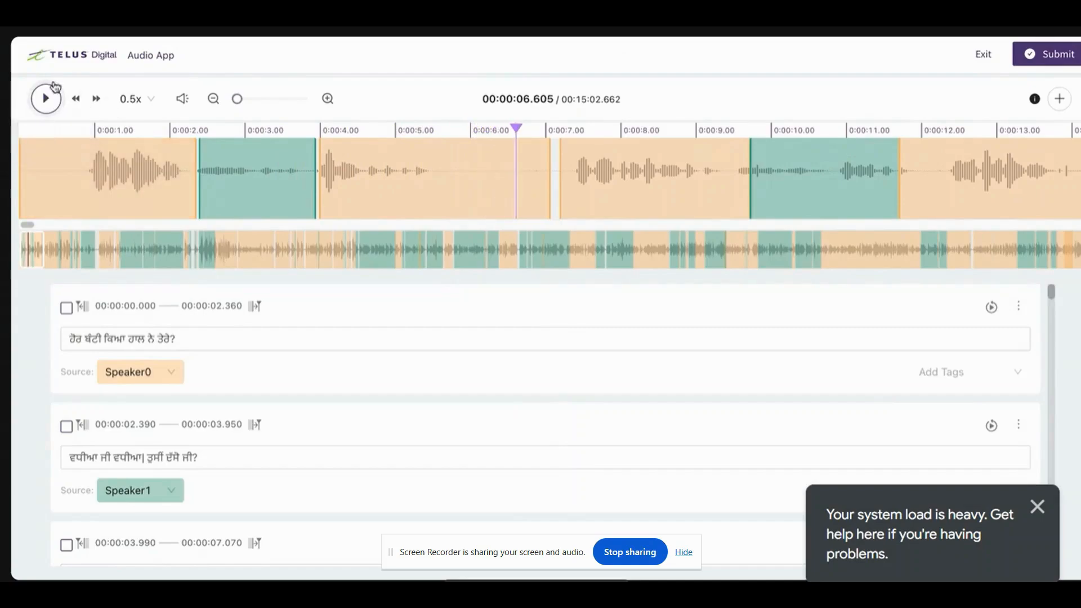
{"action": "left_click", "coordinate": [128, 101]}
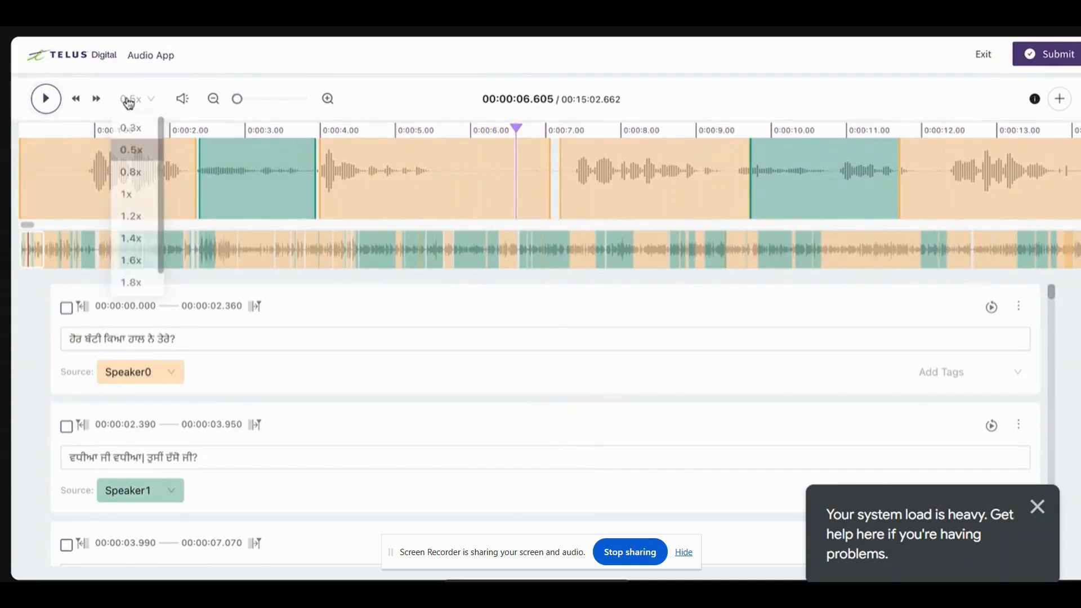
{"action": "left_click", "coordinate": [127, 197]}
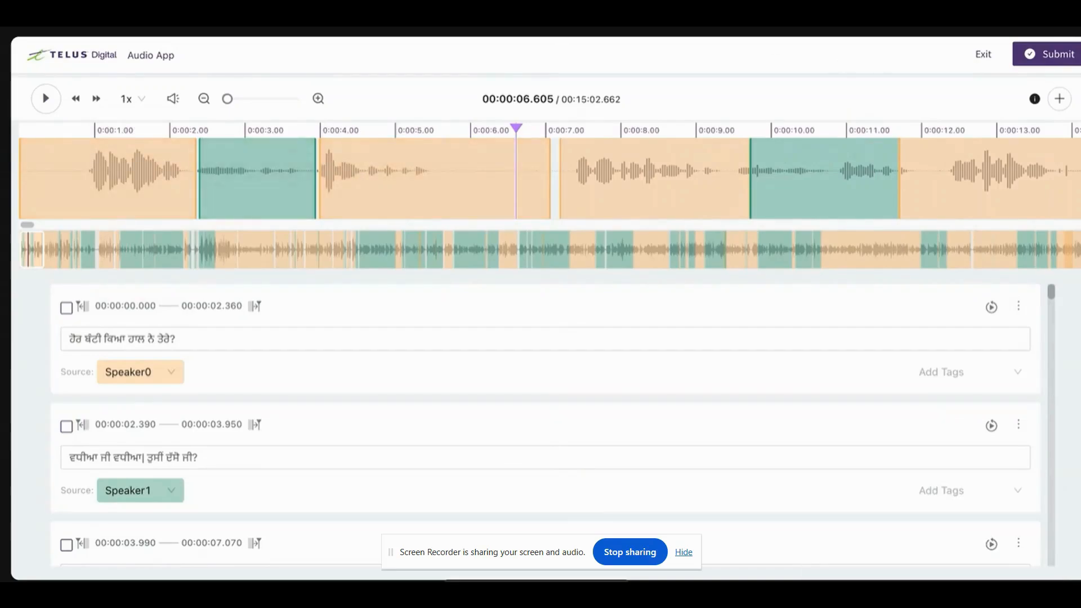
Show the task information and copy the Job ID to the clipboard.
{"action": "left_click", "coordinate": [1035, 99]}
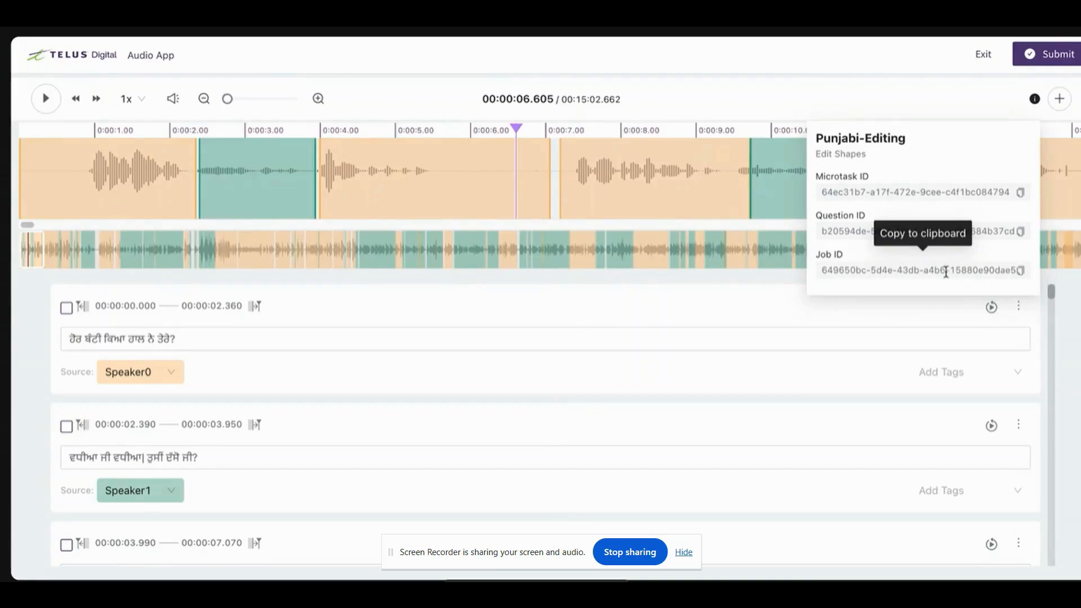
{"action": "left_click", "coordinate": [1021, 272]}
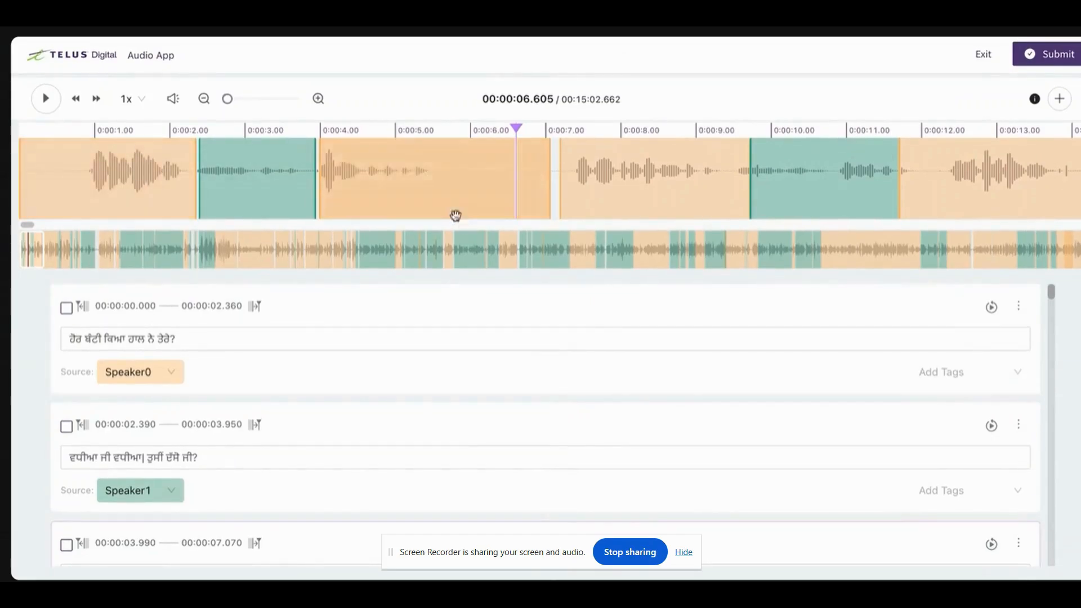
Select several waveform segments in turn to view their transcript entries, finishing on the first segment.
{"action": "left_click", "coordinate": [112, 176]}
{"action": "left_click", "coordinate": [258, 163]}
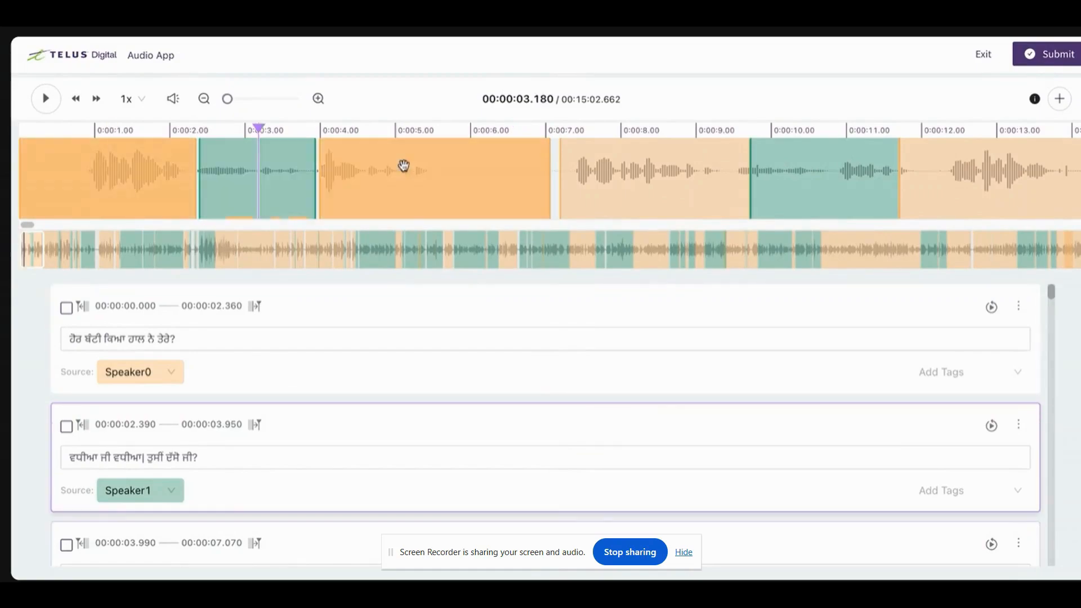
{"action": "left_click", "coordinate": [403, 164]}
{"action": "left_click", "coordinate": [651, 178]}
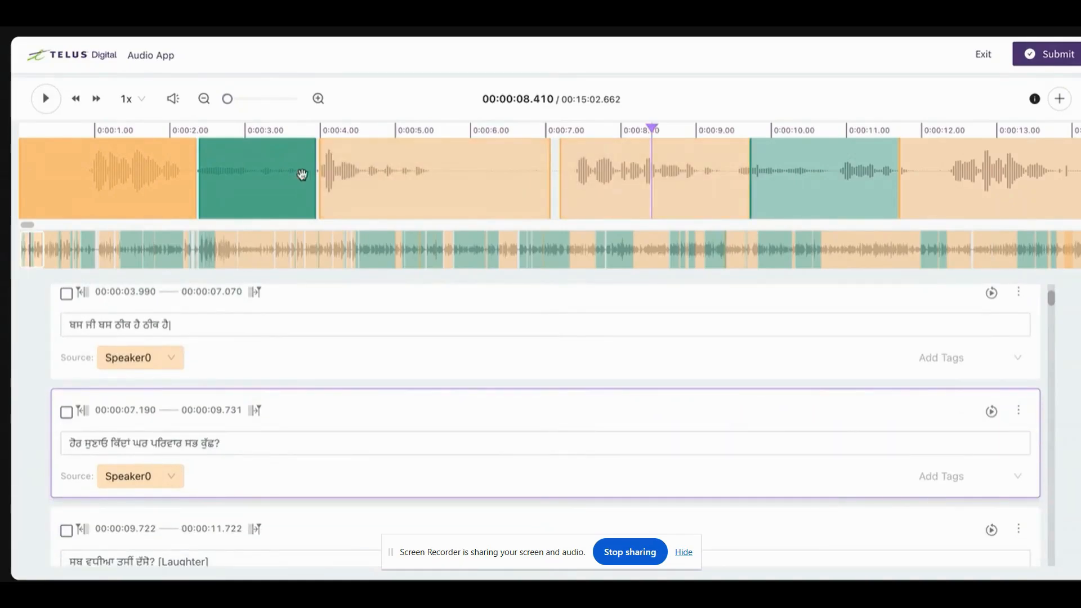
{"action": "left_click", "coordinate": [152, 194]}
{"action": "left_click", "coordinate": [74, 181]}
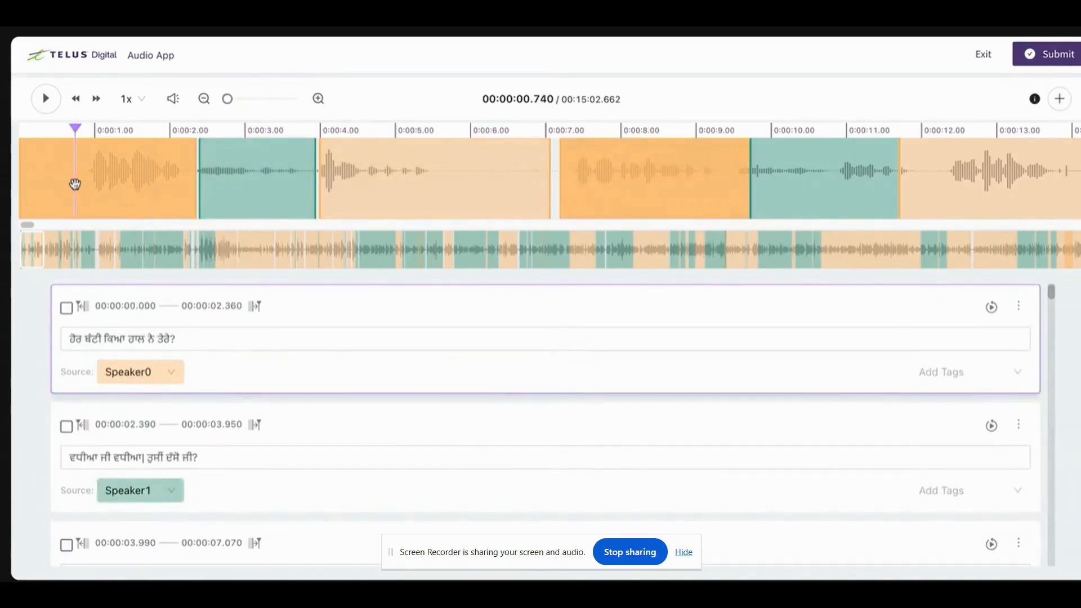
Switch the first segment's source to Speaker1 and back to Speaker0.
{"action": "left_click", "coordinate": [119, 371]}
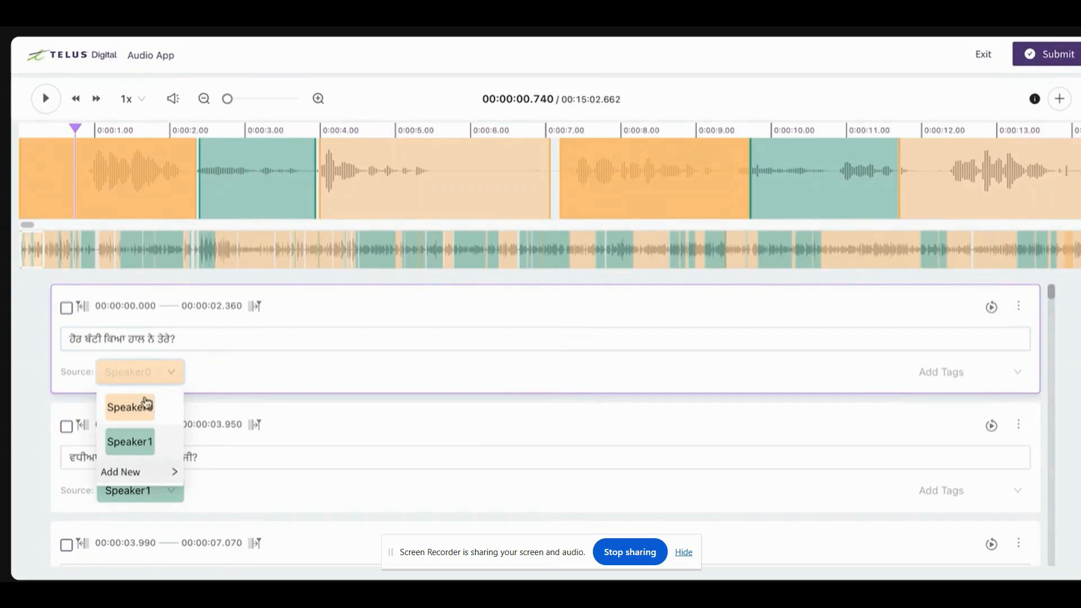
{"action": "left_click", "coordinate": [146, 446]}
{"action": "left_click", "coordinate": [154, 377]}
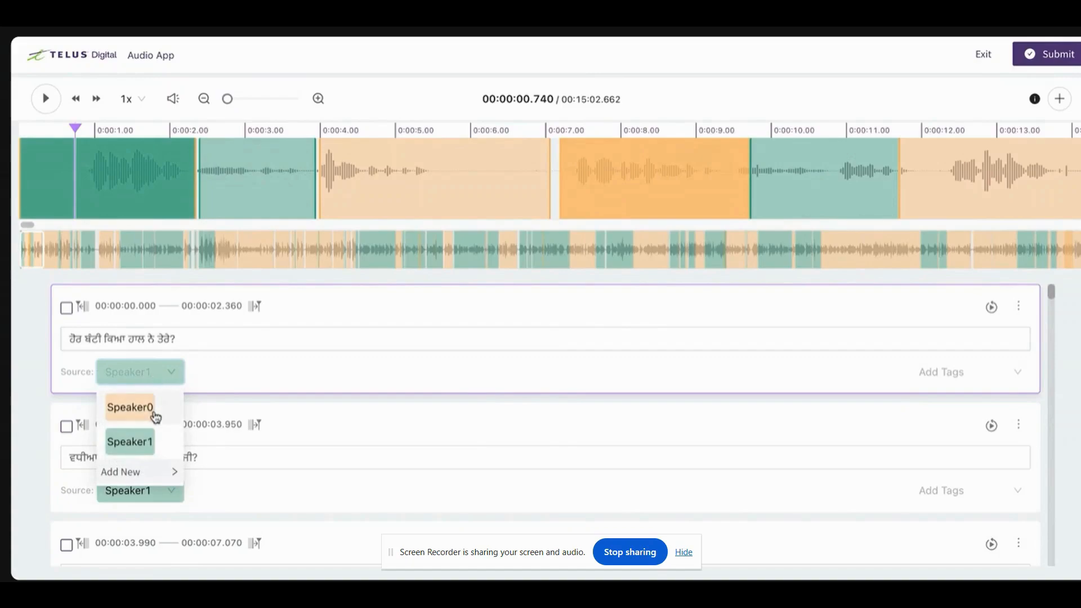
{"action": "left_click", "coordinate": [148, 414]}
Trim the first segment to its speech, starting at 00:00:00.897 and ending at 00:00:02.169.
{"action": "left_click", "coordinate": [59, 172]}
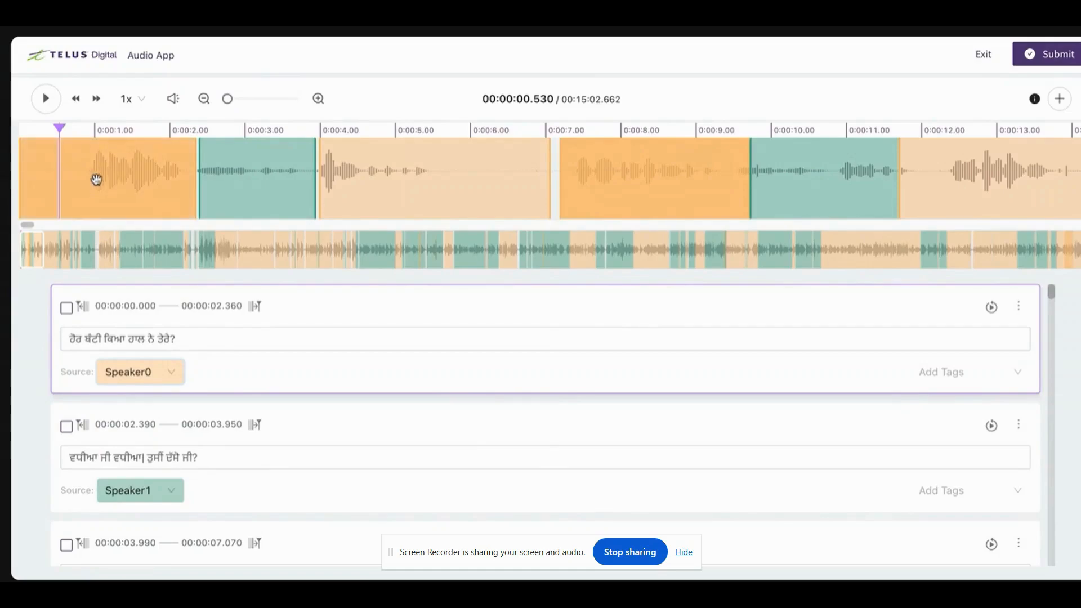
{"action": "left_click_drag", "start_coordinate": [21, 180], "coordinate": [87, 180]}
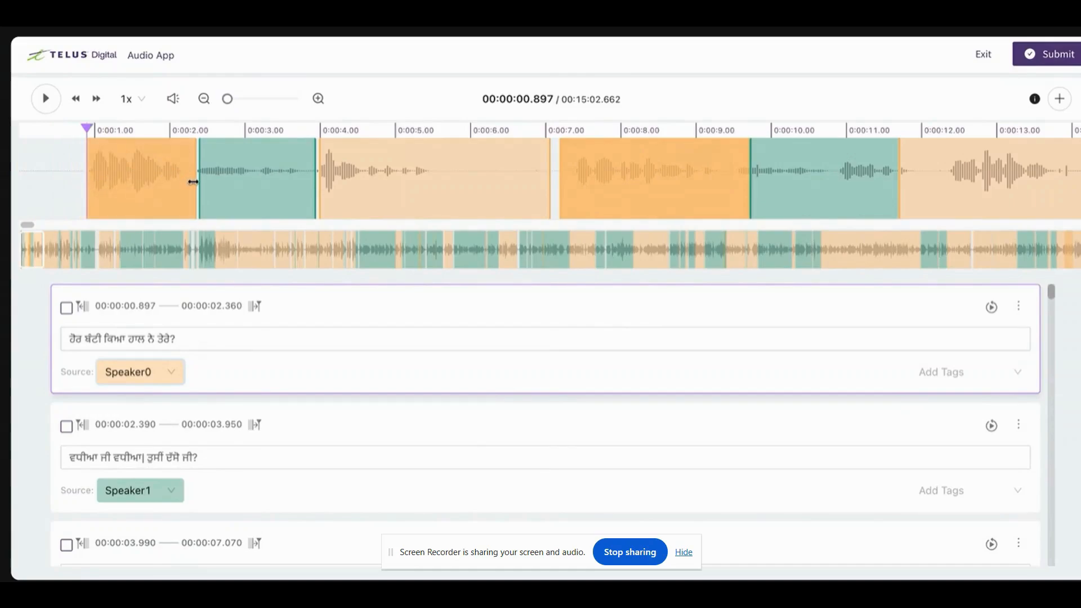
{"action": "left_click_drag", "start_coordinate": [193, 181], "coordinate": [183, 183]}
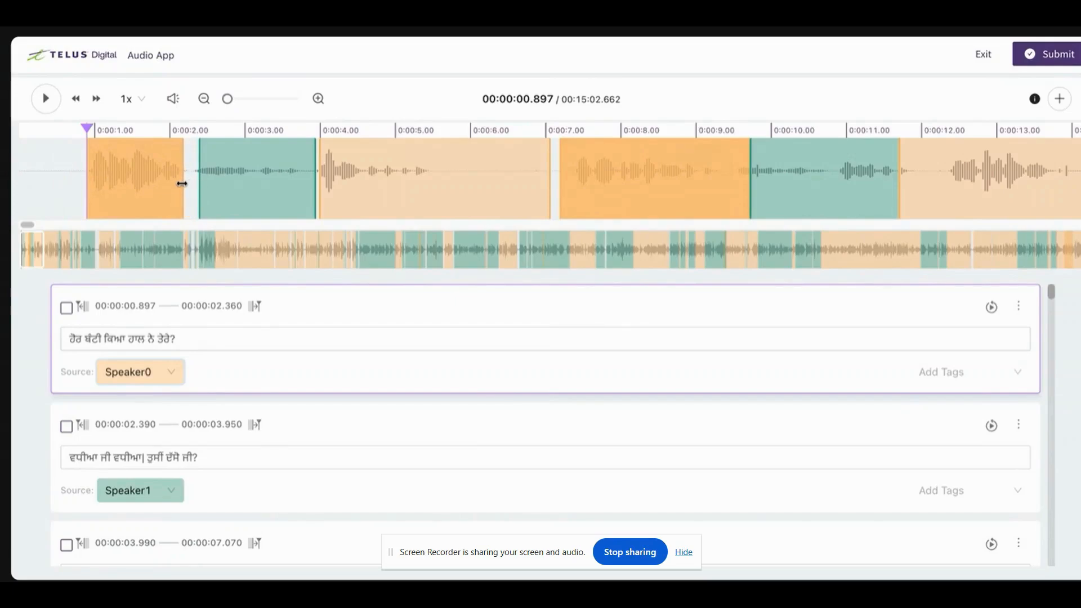
Play the audio from the beginning through the trimmed first segment, pause, and place the cursor in its transcript.
{"action": "left_click", "coordinate": [29, 163]}
{"action": "left_click", "coordinate": [45, 100]}
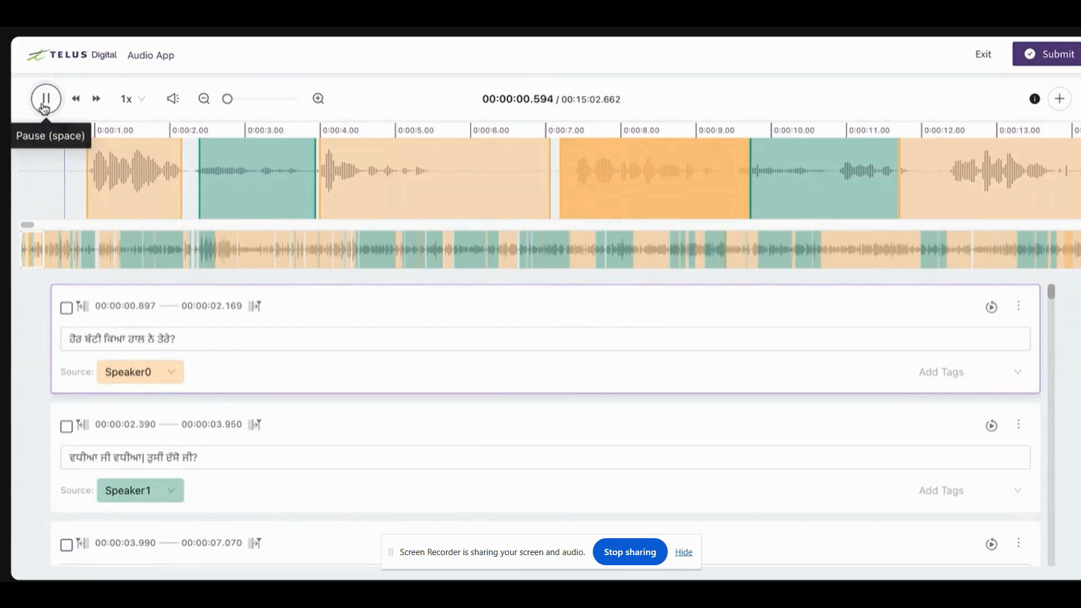
{"action": "left_click", "coordinate": [45, 103]}
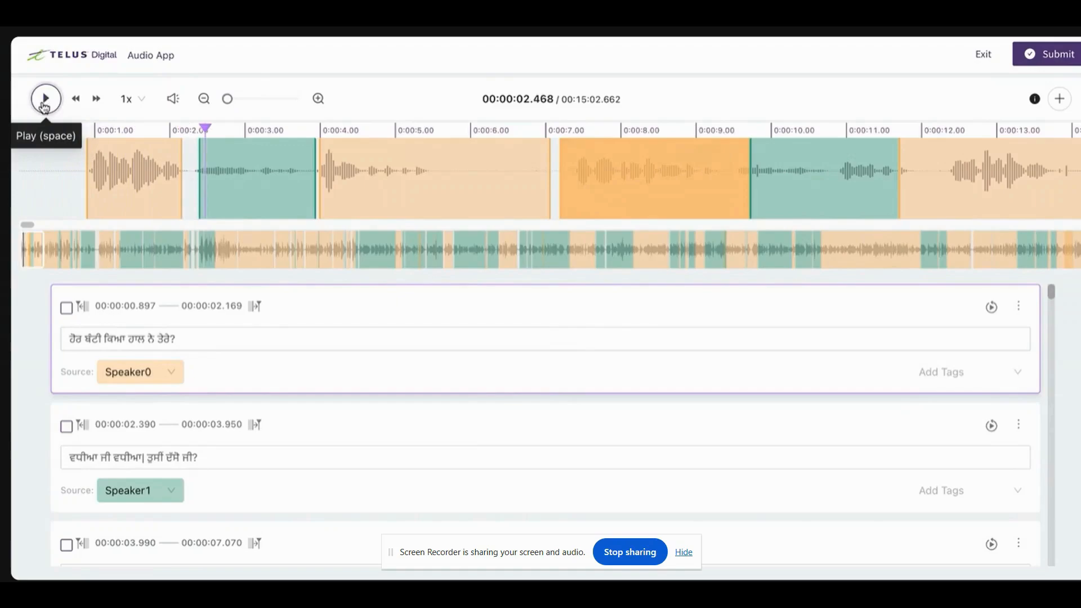
{"action": "left_click", "coordinate": [71, 347]}
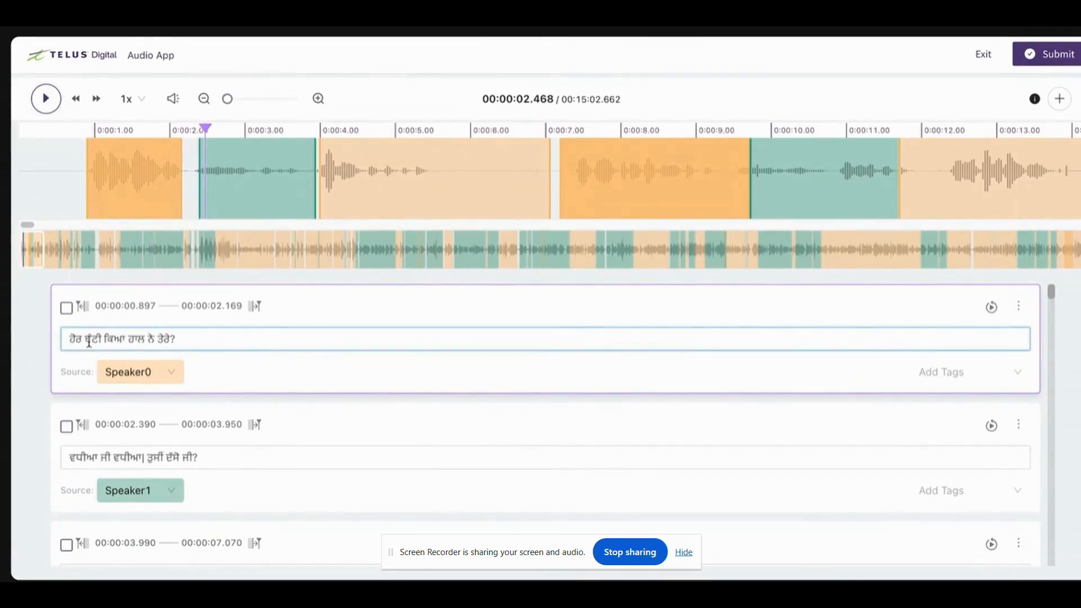
Trim the second segment to 00:00:02.344–00:00:03.744, end the third at 00:00:05.465, and start the fourth at 00:00:07.400.
{"action": "left_click_drag", "start_coordinate": [201, 186], "coordinate": [196, 186]}
{"action": "left_click_drag", "start_coordinate": [313, 187], "coordinate": [300, 186]}
{"action": "left_click_drag", "start_coordinate": [548, 175], "coordinate": [430, 175]}
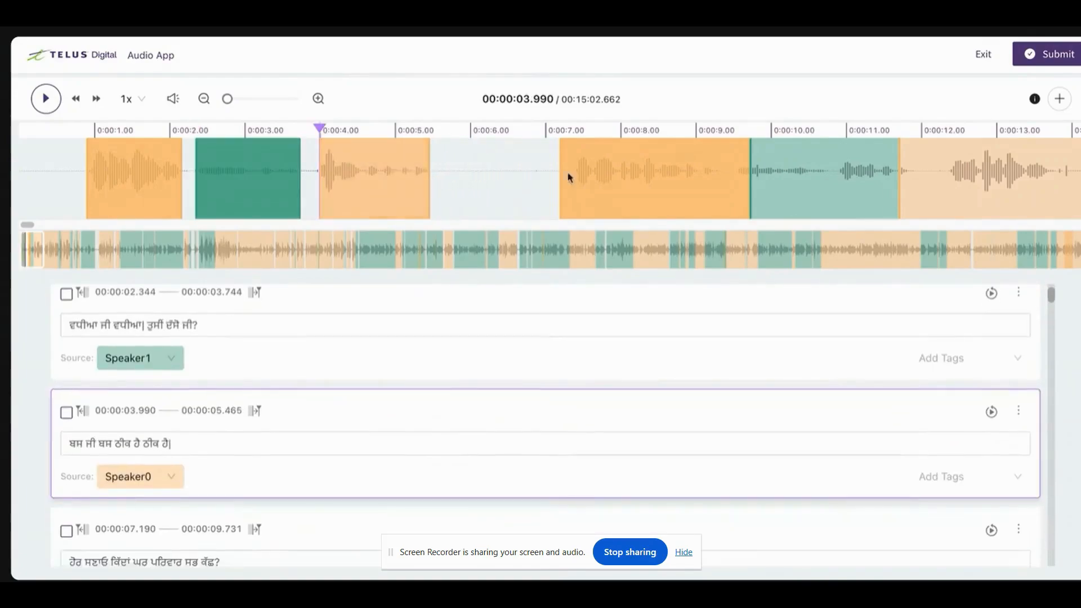
{"action": "left_click_drag", "start_coordinate": [560, 179], "coordinate": [575, 179]}
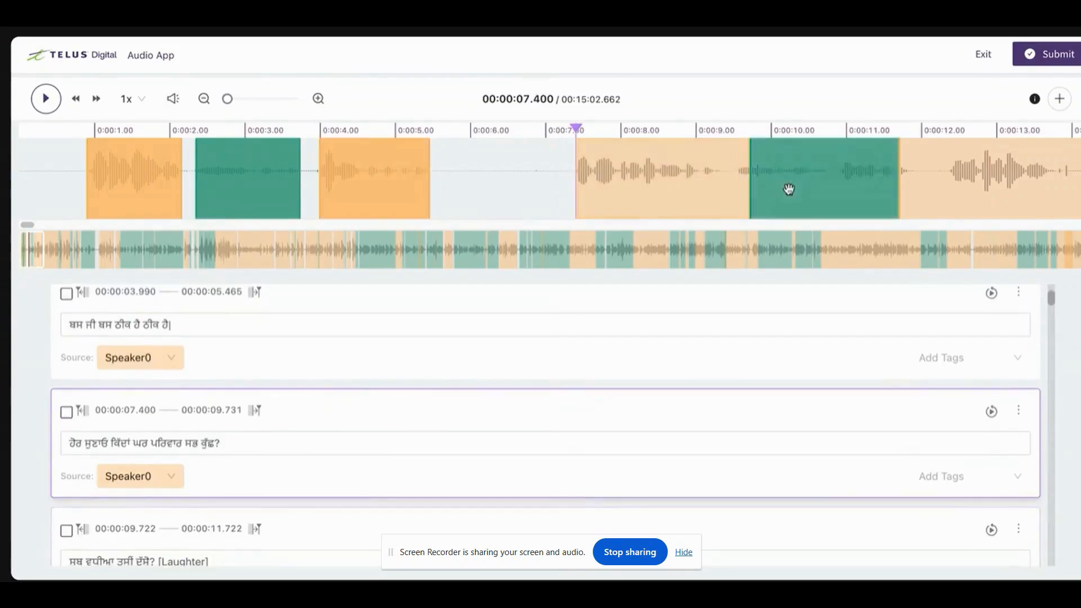
Replay the recording from near the beginning, follow the transcripts, and place the cursor in the text of the segment starting at 00:00:11.702.
{"action": "left_click", "coordinate": [53, 188]}
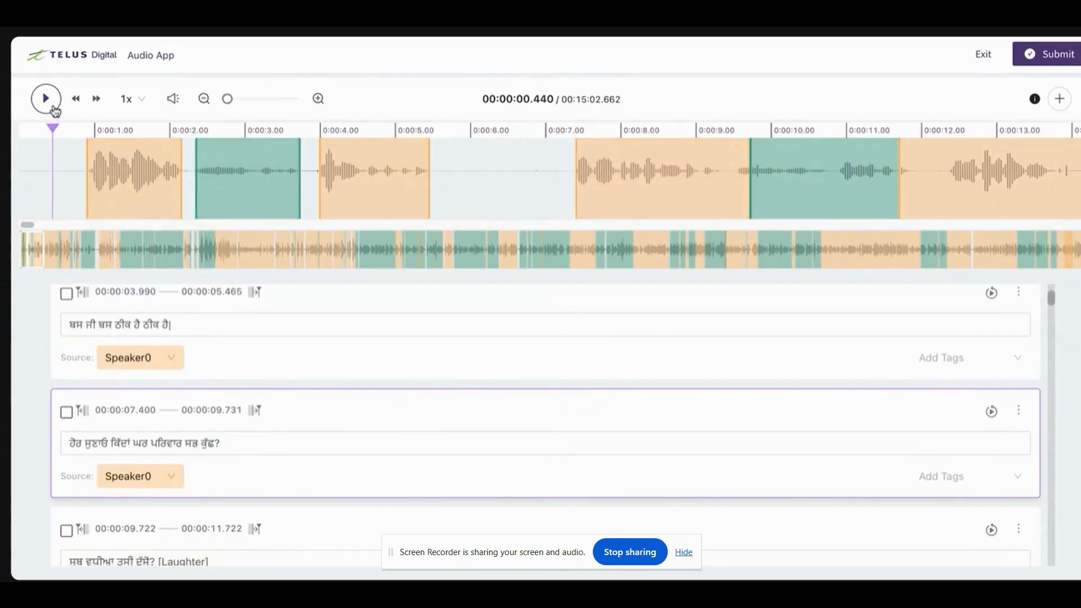
{"action": "left_click", "coordinate": [46, 99]}
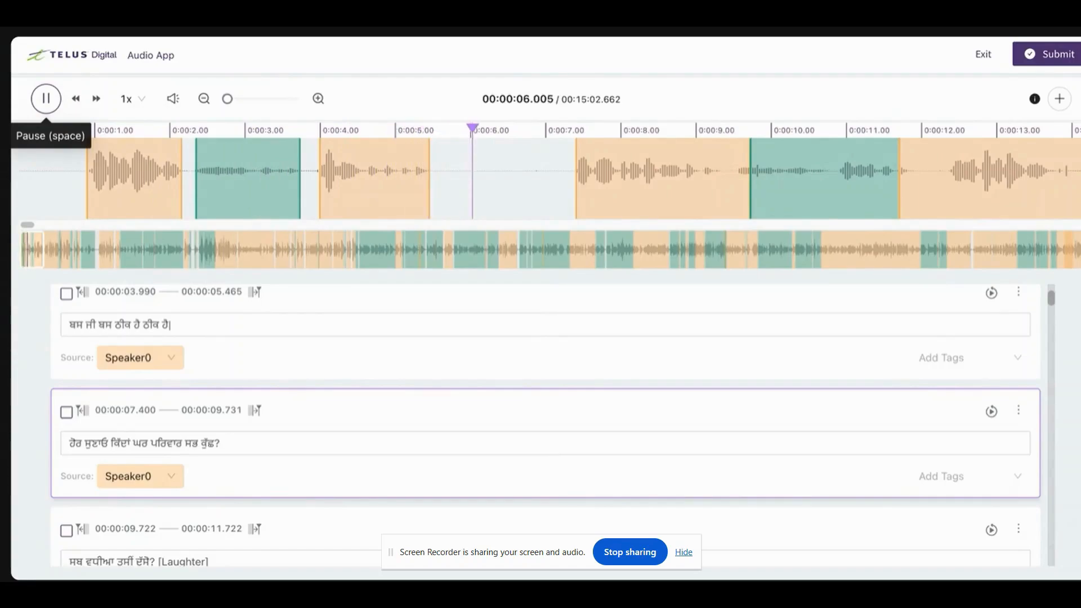
{"action": "scroll", "coordinate": [219, 547], "scroll_direction": "down", "scroll_amount": 3}
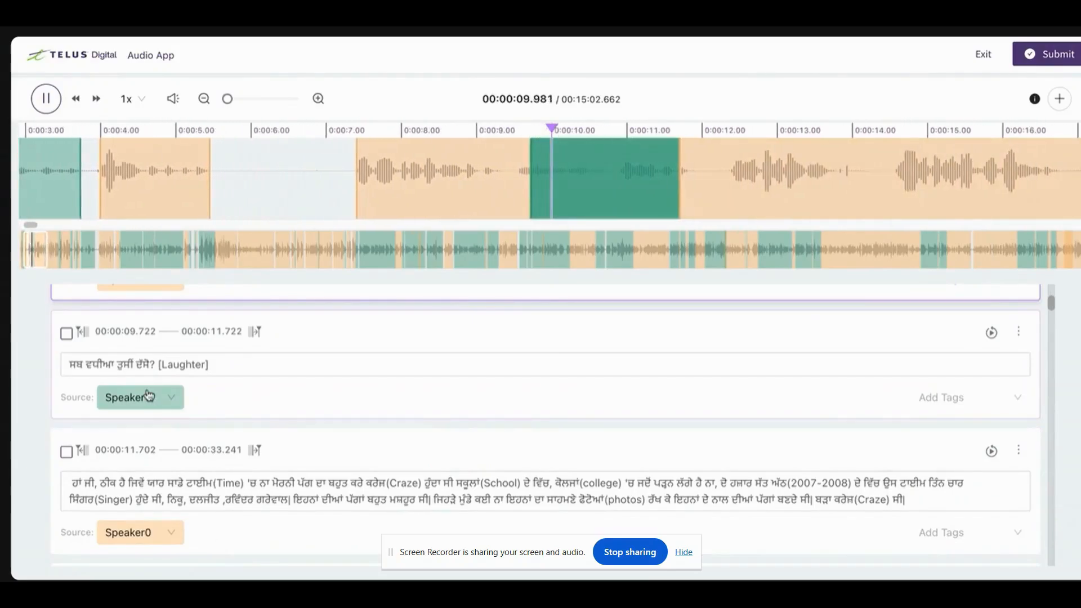
{"action": "scroll", "coordinate": [149, 396], "scroll_direction": "down", "scroll_amount": 1}
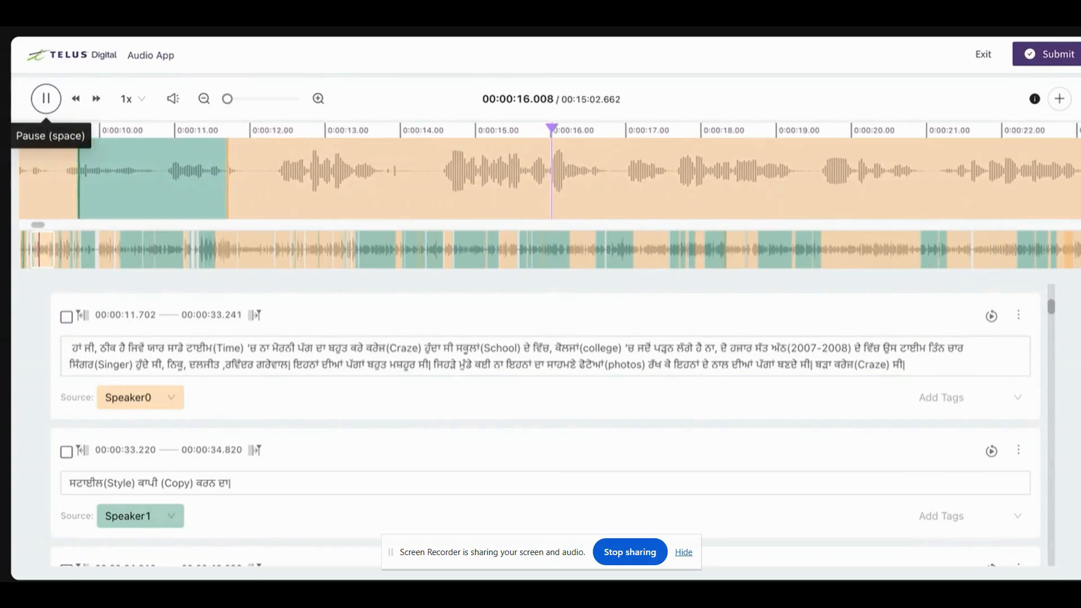
{"action": "left_click", "coordinate": [119, 341]}
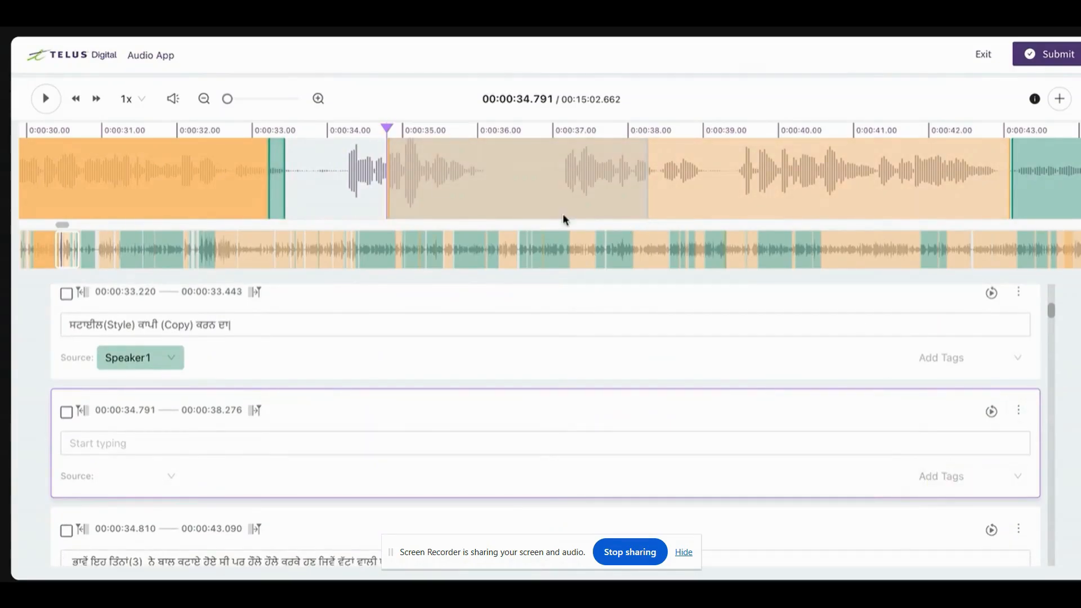
Delete the empty segment starting at 00:00:34.791 and move the start of the overlapping Speaker0 segment to 00:00:38.234.
{"action": "left_click", "coordinate": [1019, 411]}
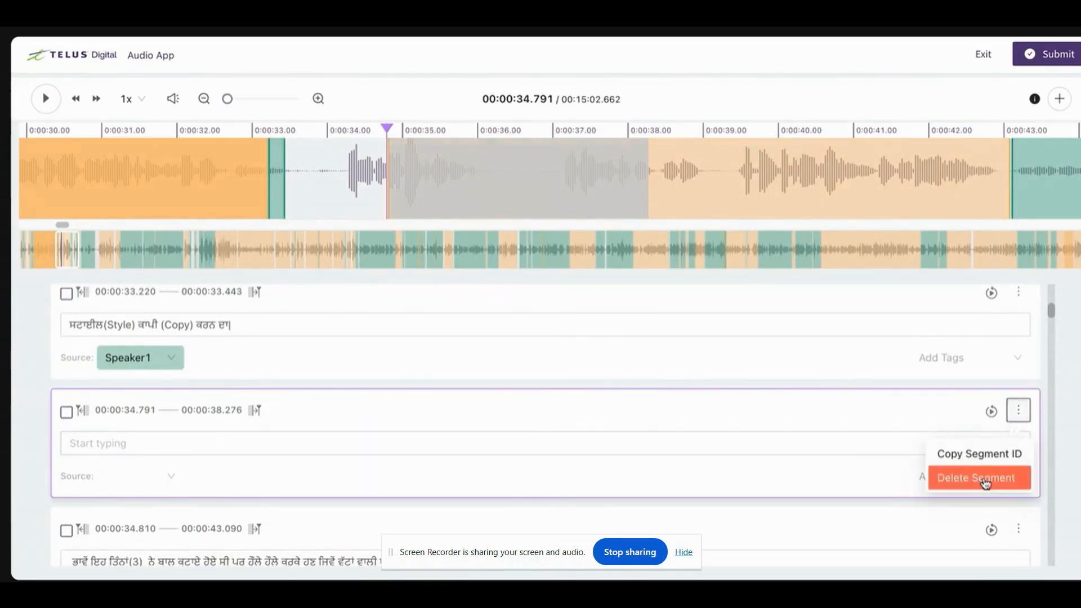
{"action": "left_click", "coordinate": [982, 477]}
{"action": "left_click", "coordinate": [660, 202]}
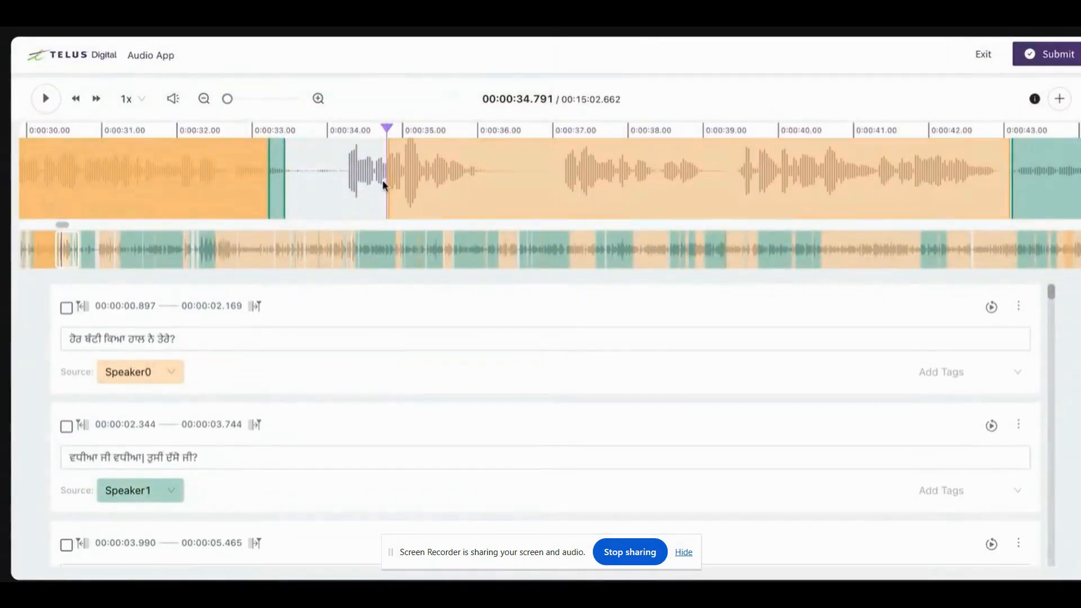
{"action": "left_click_drag", "start_coordinate": [386, 180], "coordinate": [645, 180]}
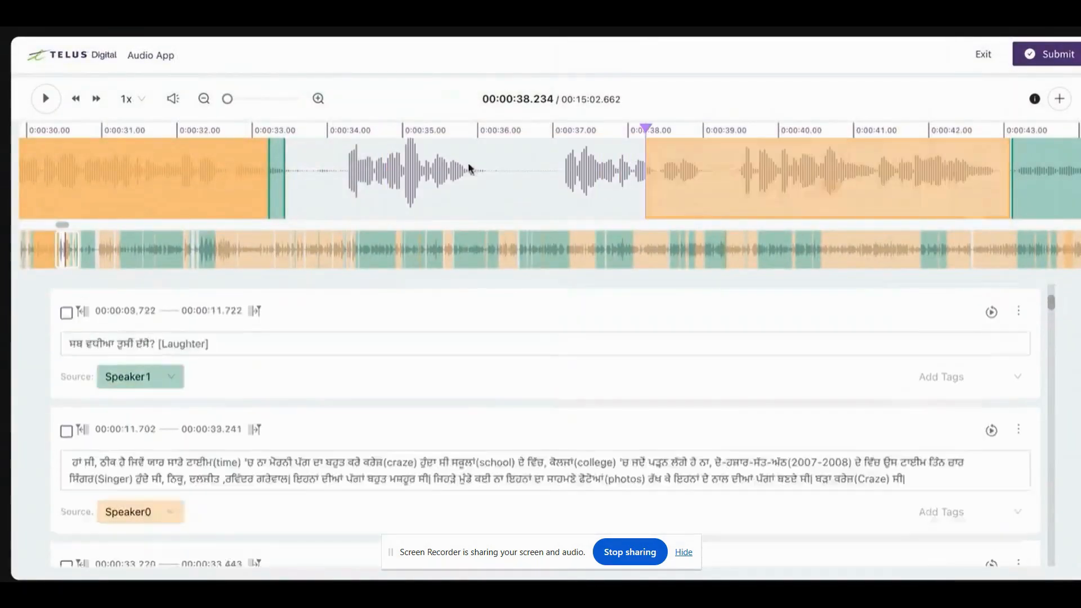
Add a new segment starting at 00:00:34.295 and shorten its end to just after the 36-second mark.
{"action": "left_click", "coordinate": [350, 168]}
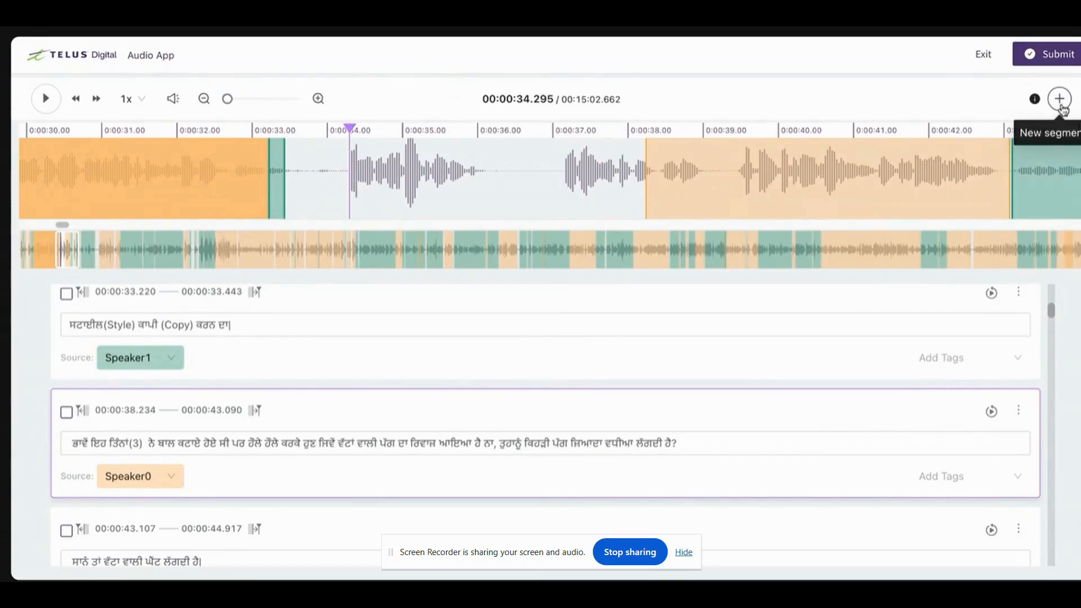
{"action": "left_click", "coordinate": [310, 180]}
{"action": "left_click", "coordinate": [350, 184]}
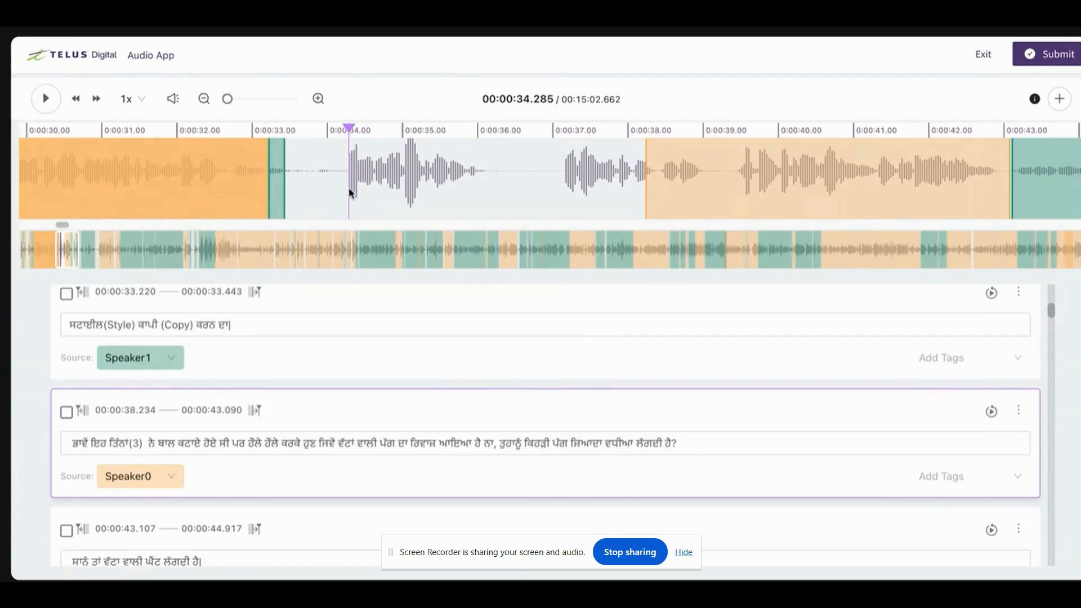
{"action": "left_click", "coordinate": [1060, 100]}
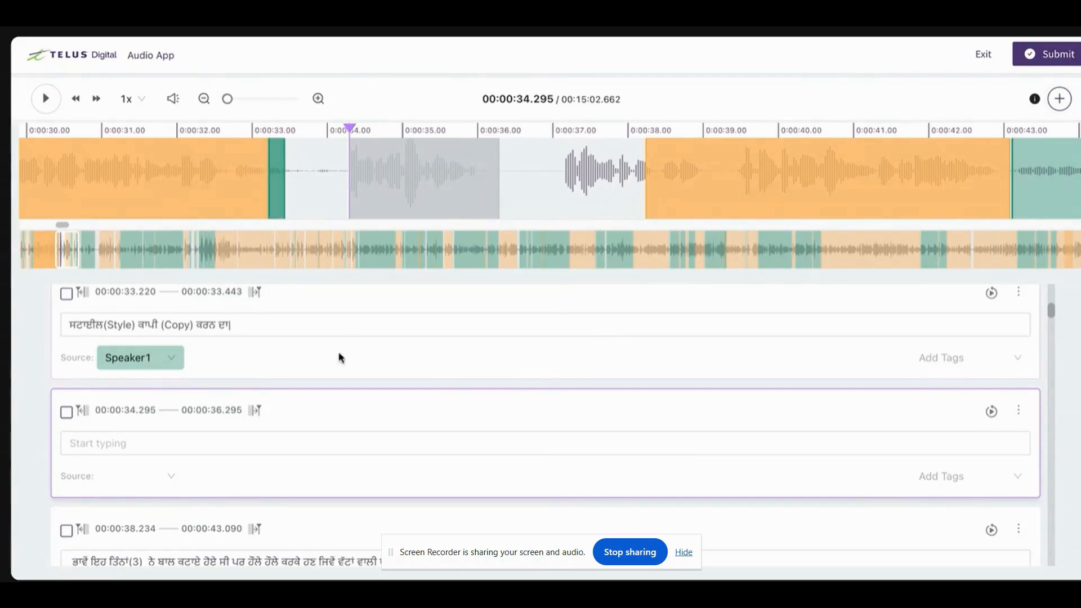
{"action": "left_click_drag", "start_coordinate": [500, 174], "coordinate": [483, 191]}
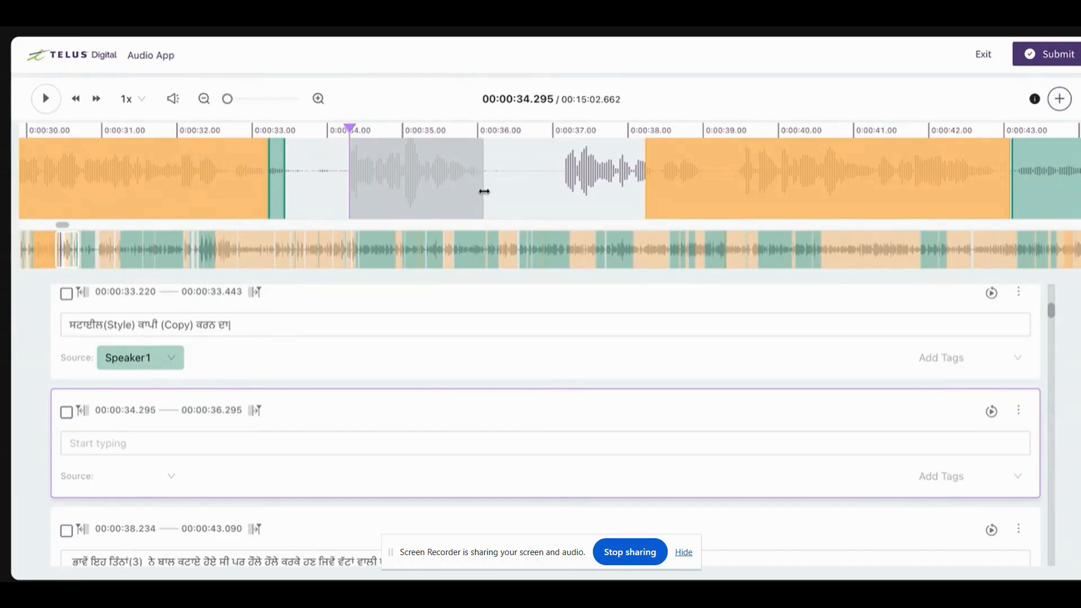
Start the new empty segment at 00:00:34.272 and end the Speaker1 segment starting at 00:00:43.107 at 00:00:44.751.
{"action": "mouse_move", "coordinate": [350, 179]}
{"action": "left_mouse_down"}
{"action": "mouse_move", "coordinate": [314, 176]}
{"action": "mouse_move", "coordinate": [347, 178]}
{"action": "left_mouse_up"}
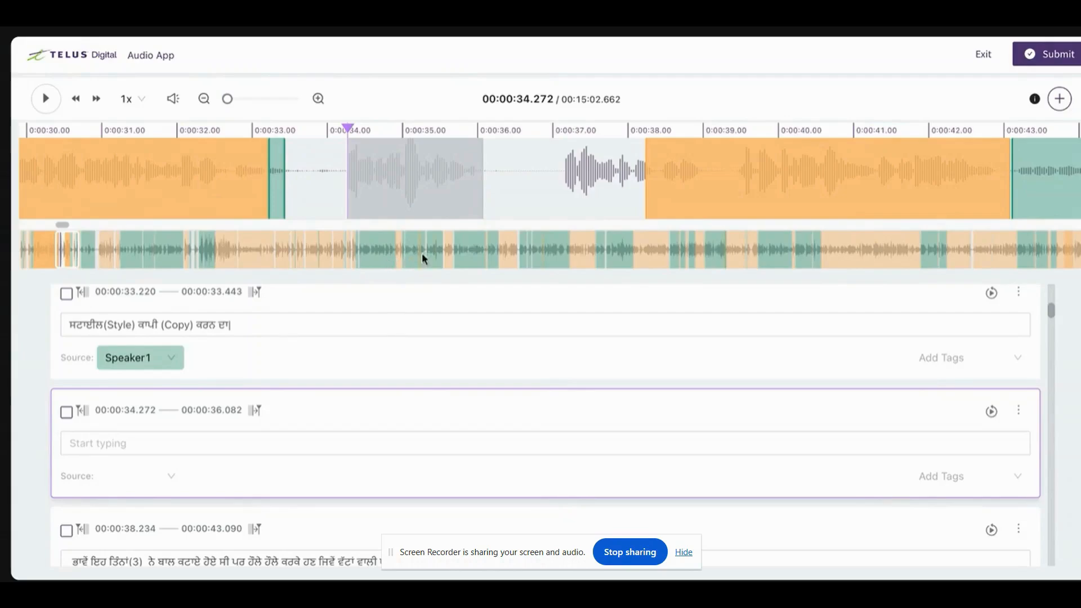
{"action": "scroll", "coordinate": [484, 182], "scroll_direction": "right", "scroll_amount": 5}
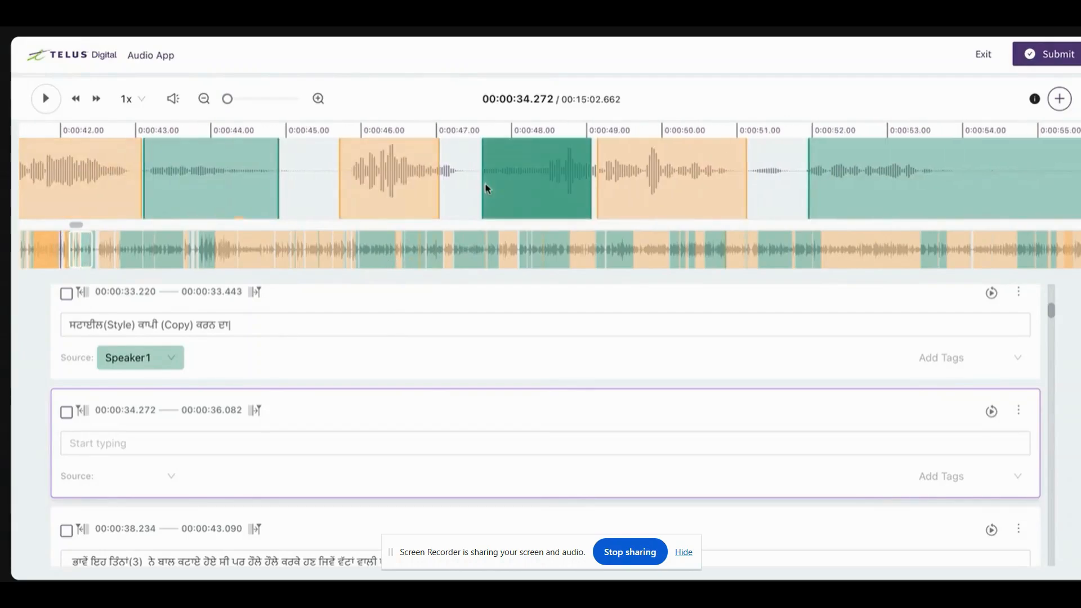
{"action": "left_click_drag", "start_coordinate": [280, 175], "coordinate": [266, 177]}
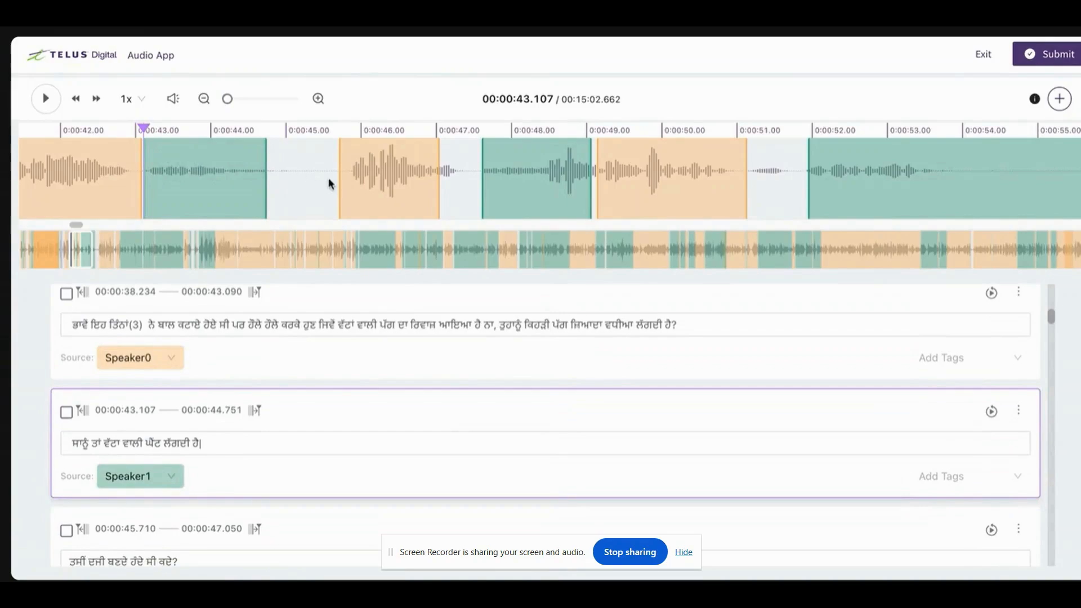
End the Speaker0 segment starting at 00:00:45.710 at 00:00:47.305 and start the Speaker0 segment ending at 00:01:19.930 at 00:01:07.282.
{"action": "left_click_drag", "start_coordinate": [439, 176], "coordinate": [459, 176]}
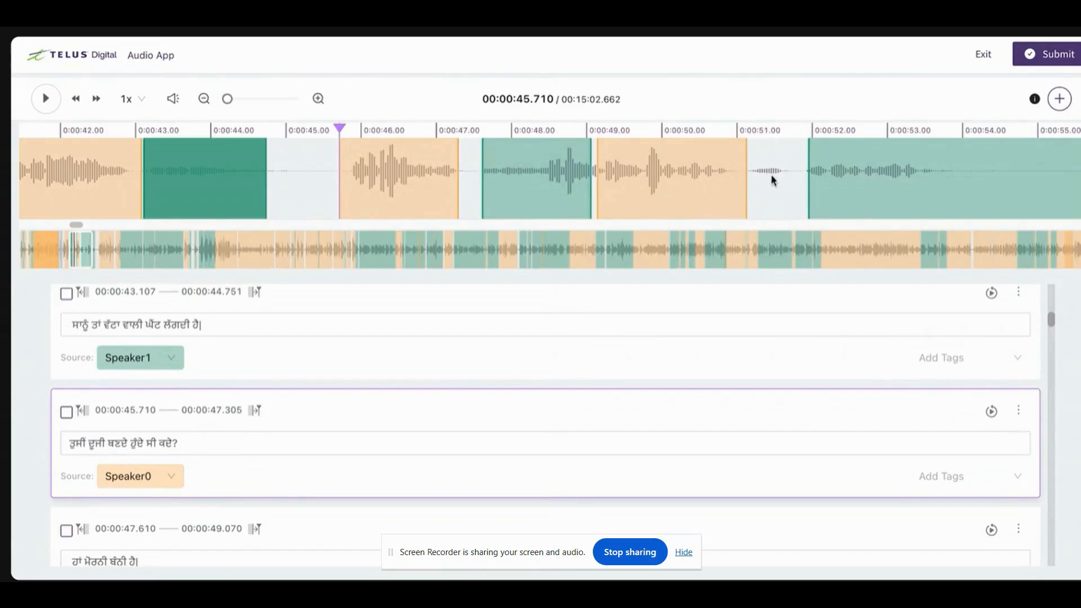
{"action": "scroll", "coordinate": [771, 174], "scroll_direction": "right", "scroll_amount": 5}
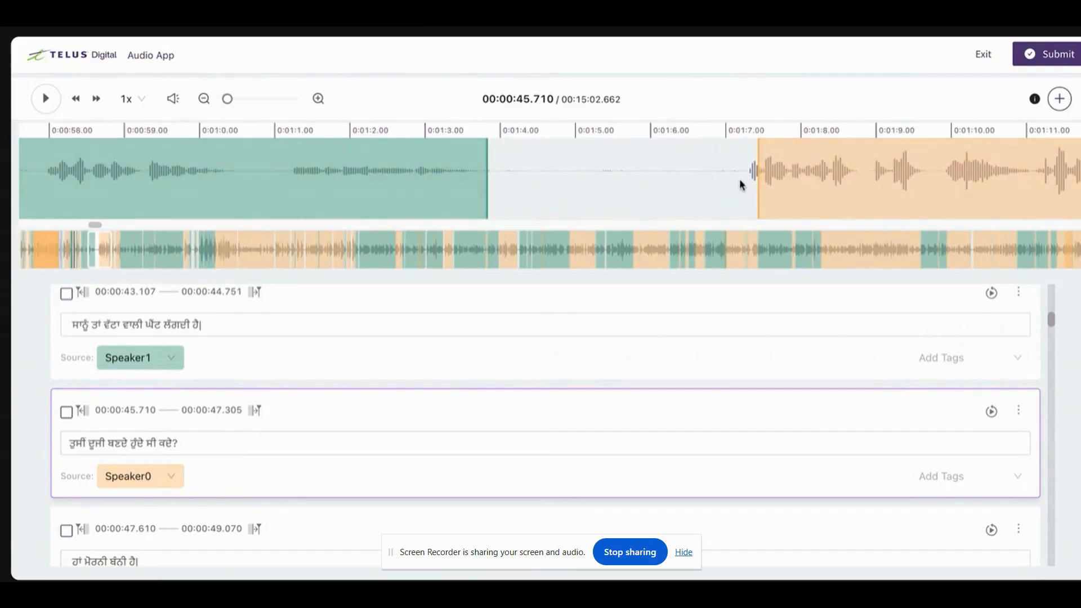
{"action": "left_click_drag", "start_coordinate": [758, 175], "coordinate": [747, 179]}
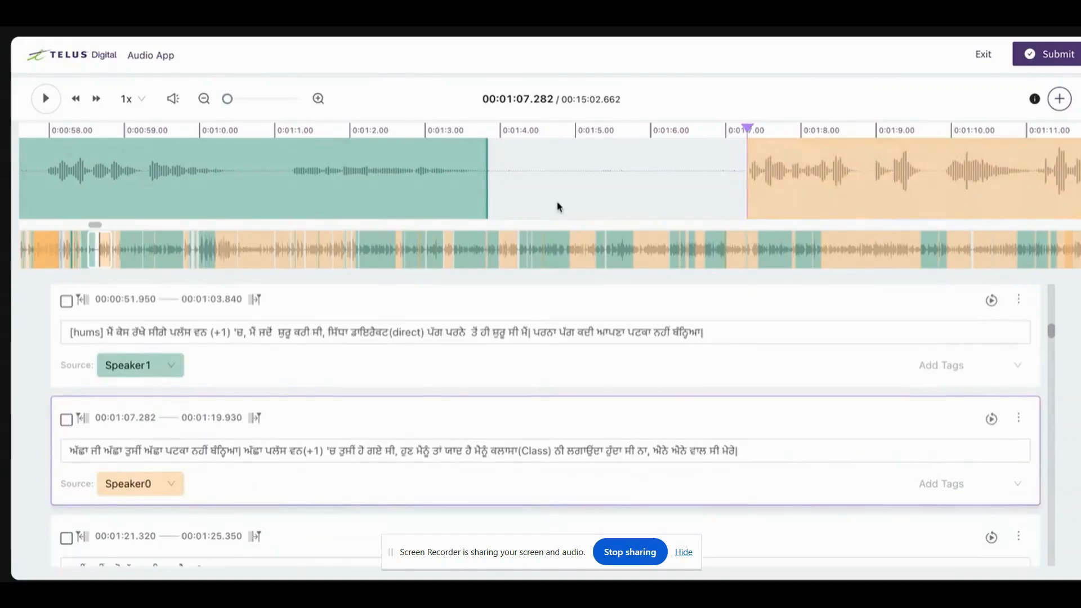
{"action": "scroll", "coordinate": [559, 207], "scroll_direction": "left", "scroll_amount": 5}
{"action": "left_click", "coordinate": [430, 185]}
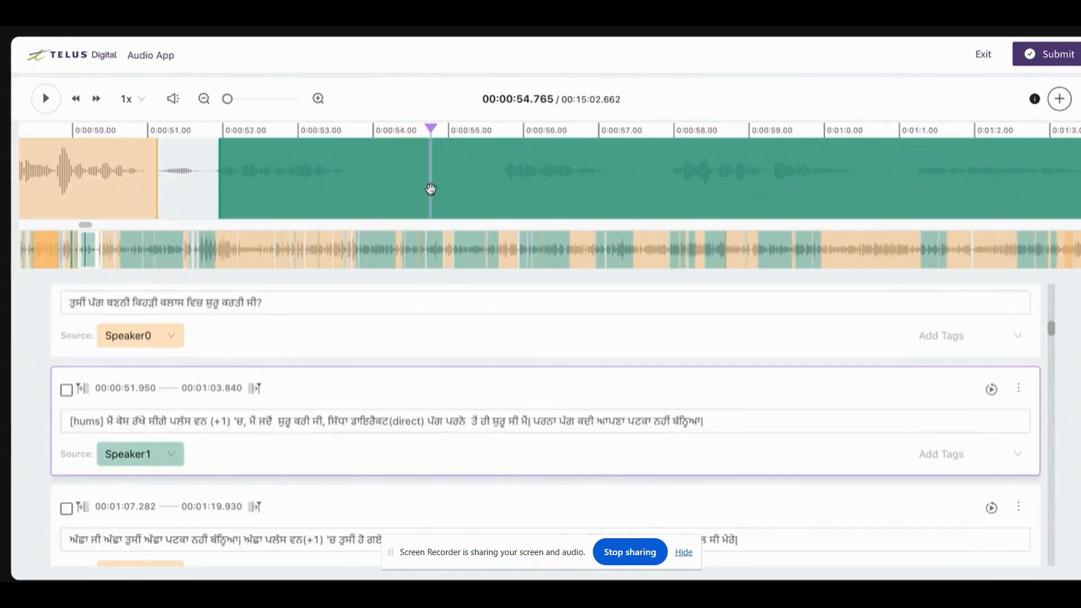
{"action": "scroll", "coordinate": [383, 172], "scroll_direction": "right", "scroll_amount": 1}
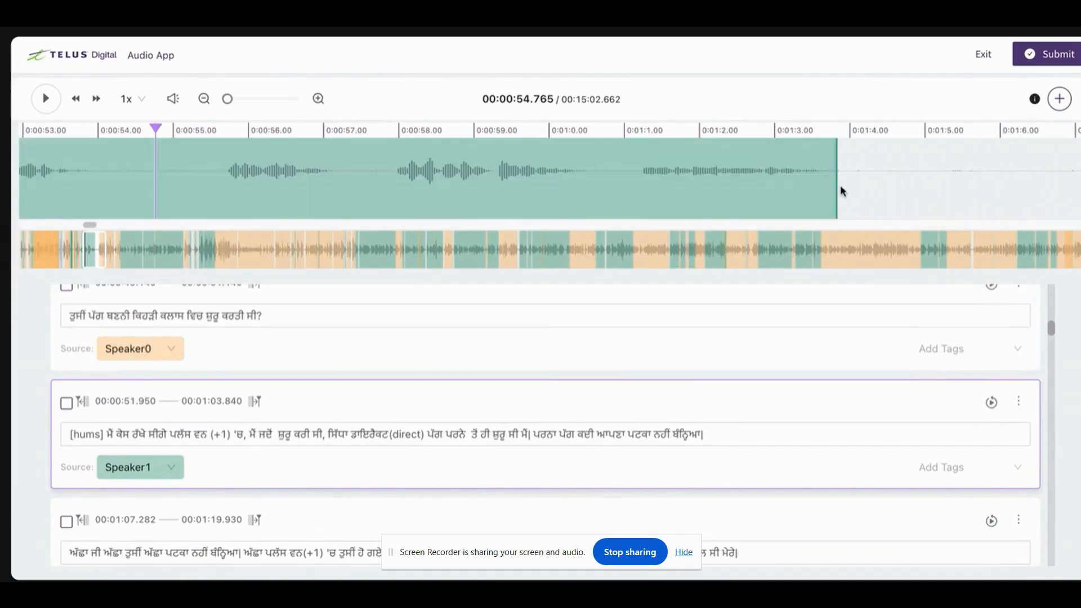
{"action": "left_click", "coordinate": [838, 185]}
{"action": "mouse_move", "coordinate": [841, 187]}
{"action": "left_mouse_down"}
{"action": "mouse_move", "coordinate": [767, 190]}
{"action": "mouse_move", "coordinate": [828, 188]}
{"action": "left_mouse_up"}
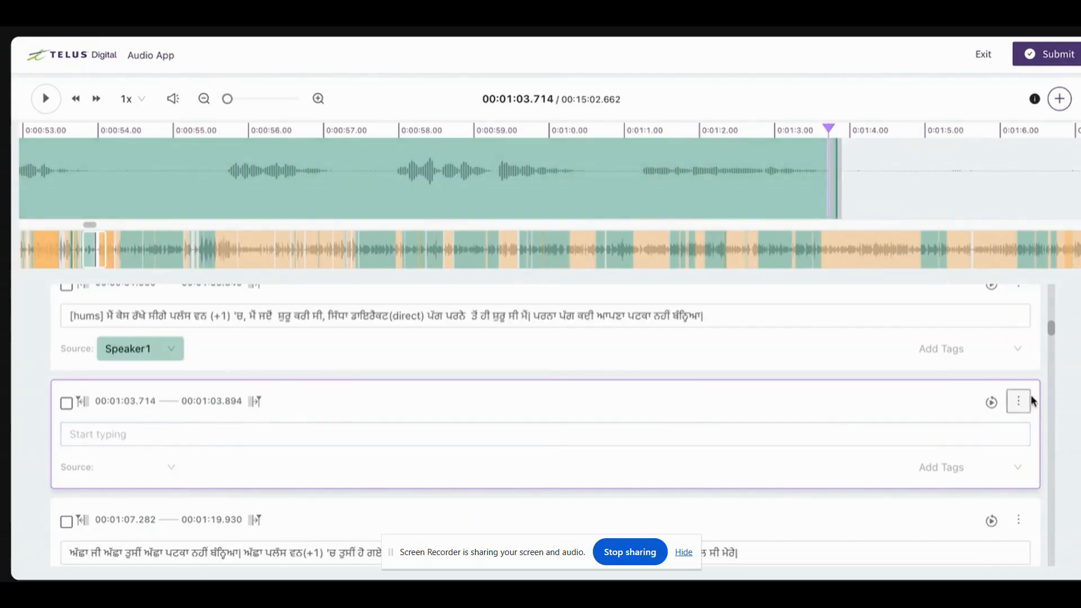
{"action": "left_click", "coordinate": [1018, 402]}
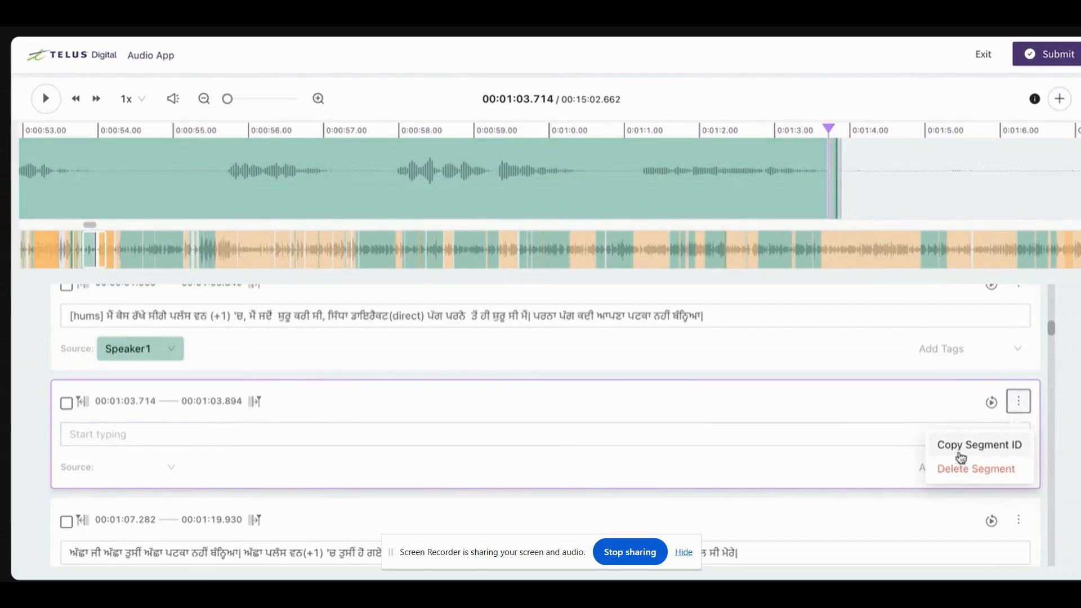
{"action": "left_click", "coordinate": [962, 469]}
{"action": "left_click", "coordinate": [659, 202]}
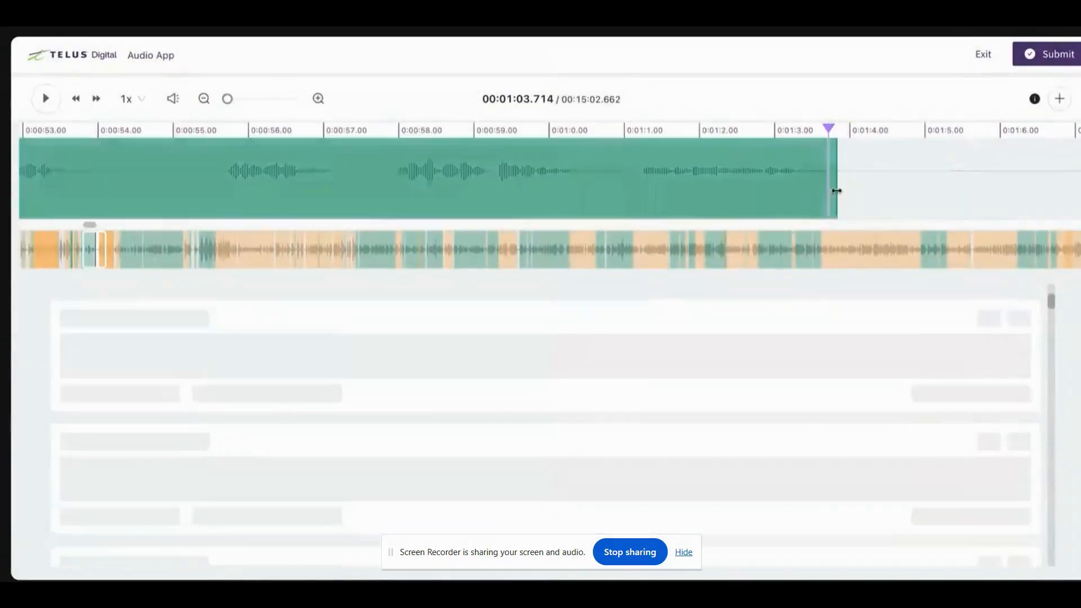
Shorten the Speaker1 segment starting at 00:00:51.950 to end at 00:00:54.252 and delete the empty segment overlapping it.
{"action": "left_click_drag", "start_coordinate": [550, 190], "coordinate": [310, 178]}
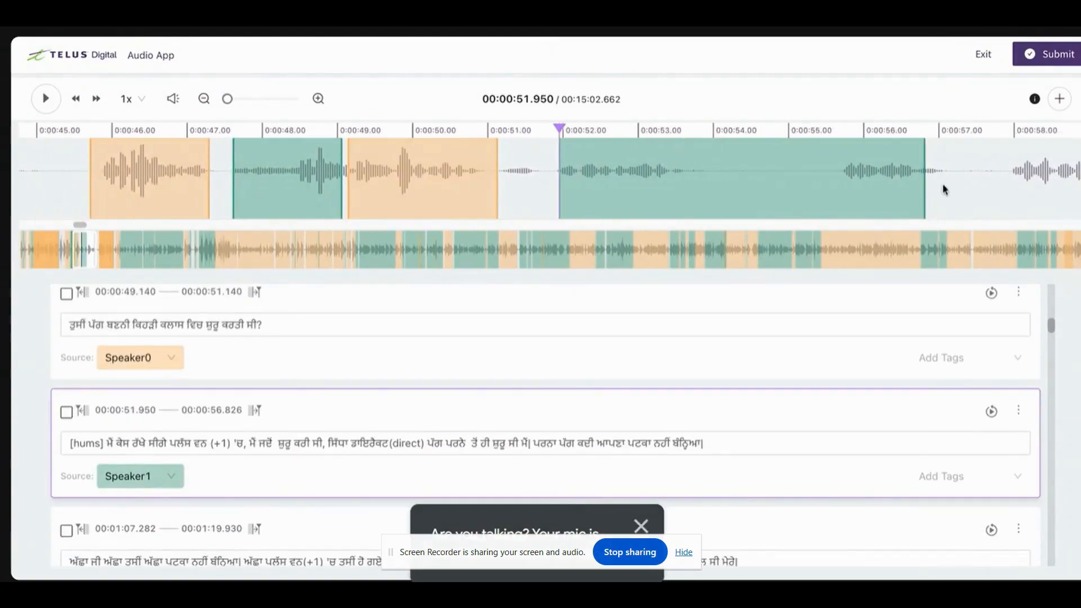
{"action": "left_click_drag", "start_coordinate": [924, 193], "coordinate": [689, 191]}
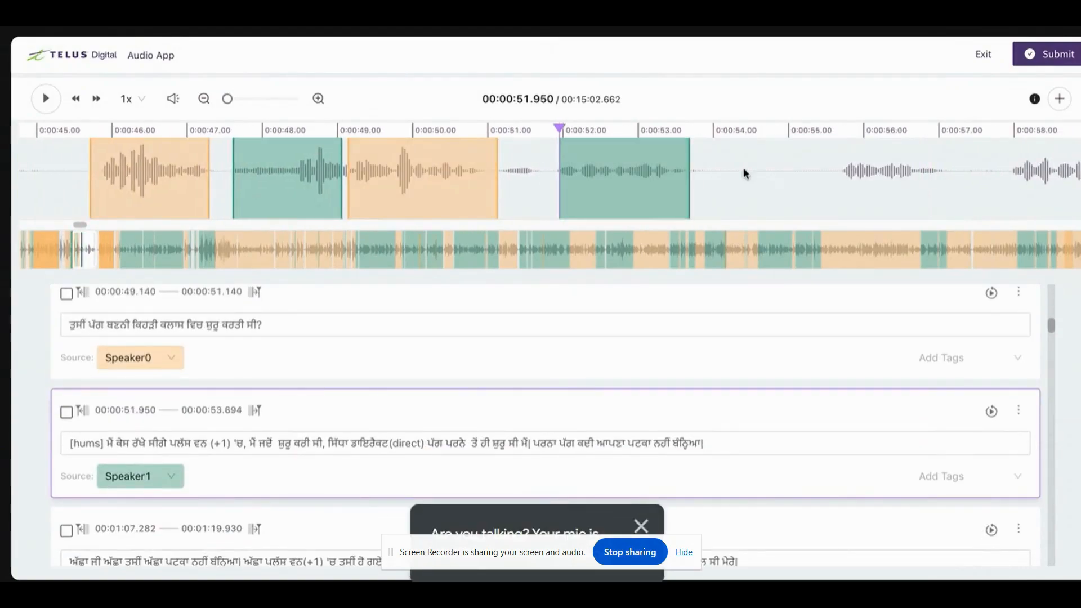
{"action": "left_click", "coordinate": [1060, 99]}
{"action": "left_click_drag", "start_coordinate": [707, 181], "coordinate": [731, 181]}
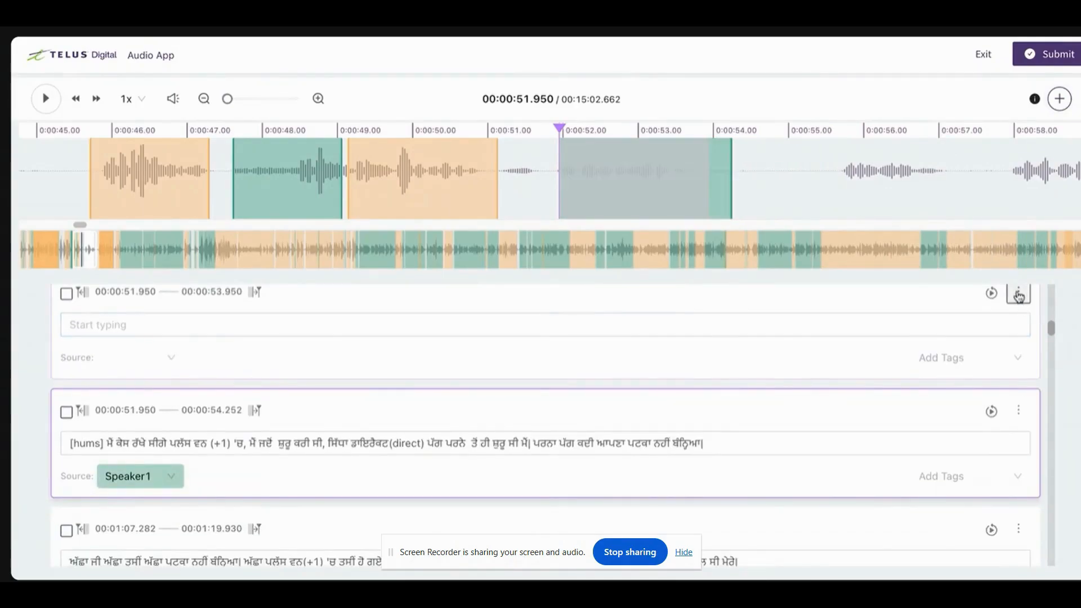
{"action": "left_click", "coordinate": [1019, 295]}
{"action": "left_click", "coordinate": [975, 359]}
{"action": "left_click", "coordinate": [674, 213]}
Add a new segment over the uncovered speech, from 00:00:55.709 to 00:00:57.072.
{"action": "left_click", "coordinate": [841, 168]}
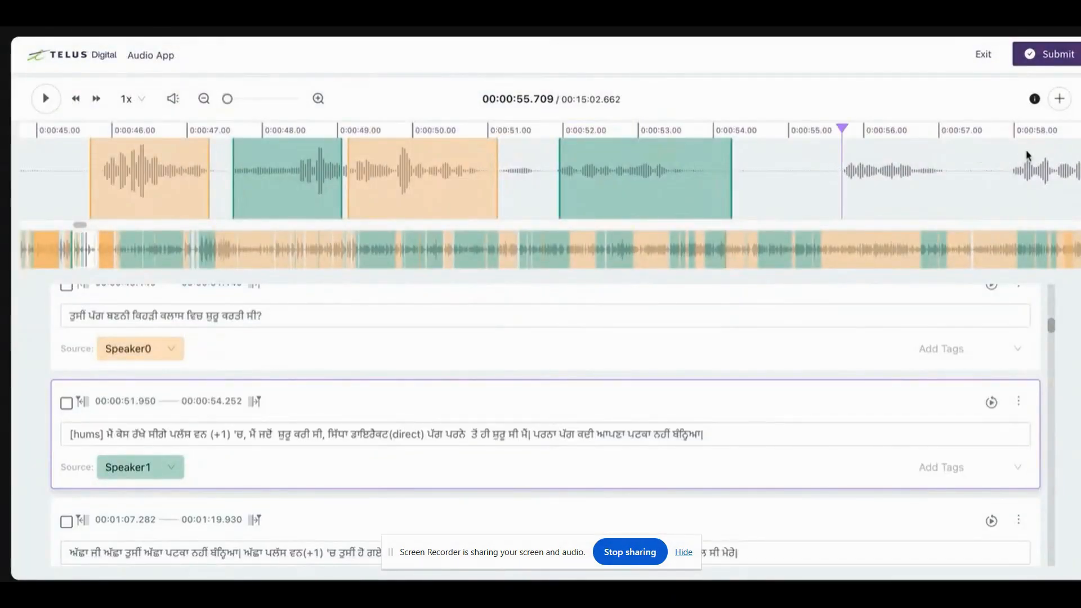
{"action": "left_click", "coordinate": [1059, 99]}
{"action": "left_click_drag", "start_coordinate": [992, 173], "coordinate": [944, 175]}
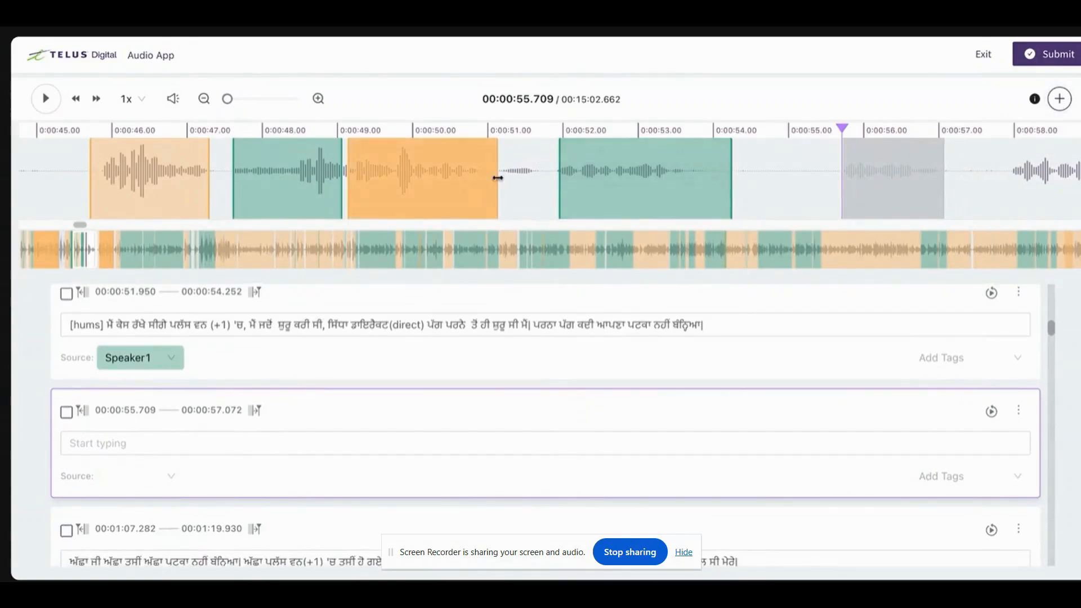
Play the recording from 00:00:50.740 and extend the Speaker0 segment starting at 00:00:49.140 to end at 00:00:51.672.
{"action": "left_click", "coordinate": [469, 179]}
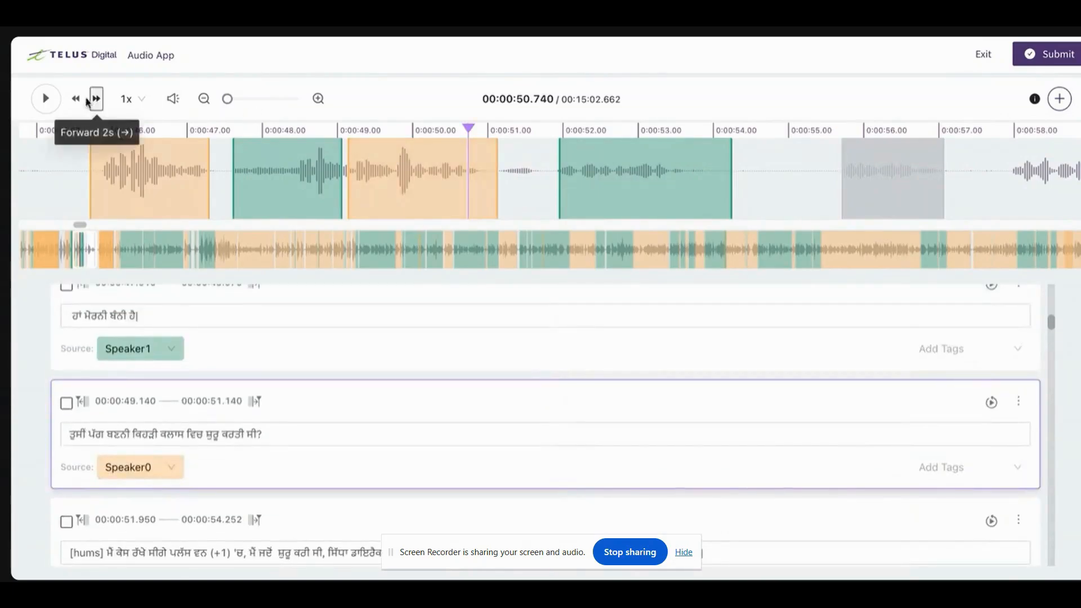
{"action": "left_click", "coordinate": [46, 99]}
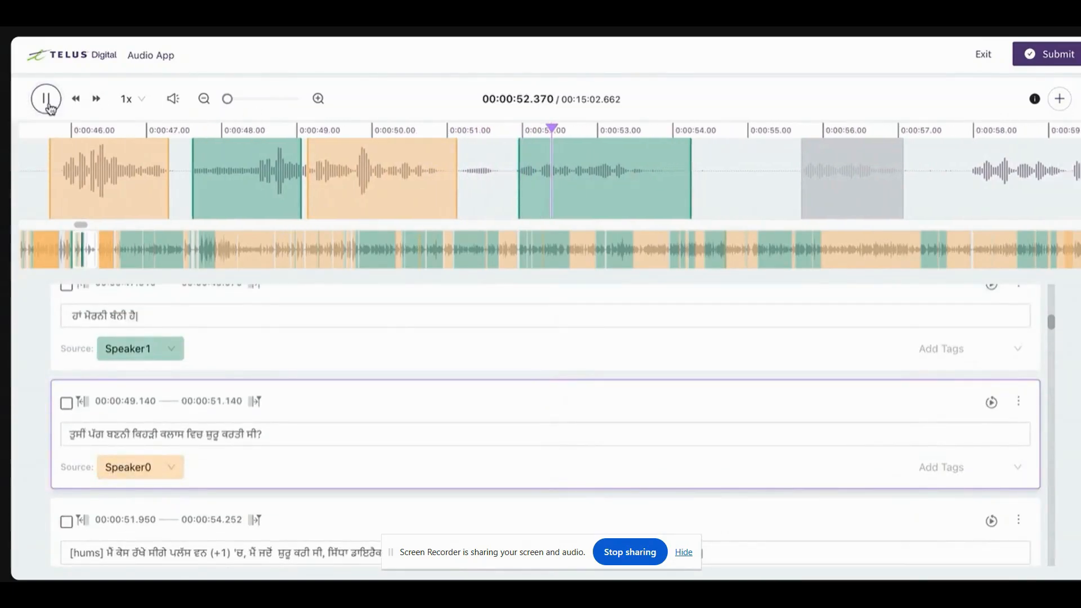
{"action": "left_click", "coordinate": [46, 98]}
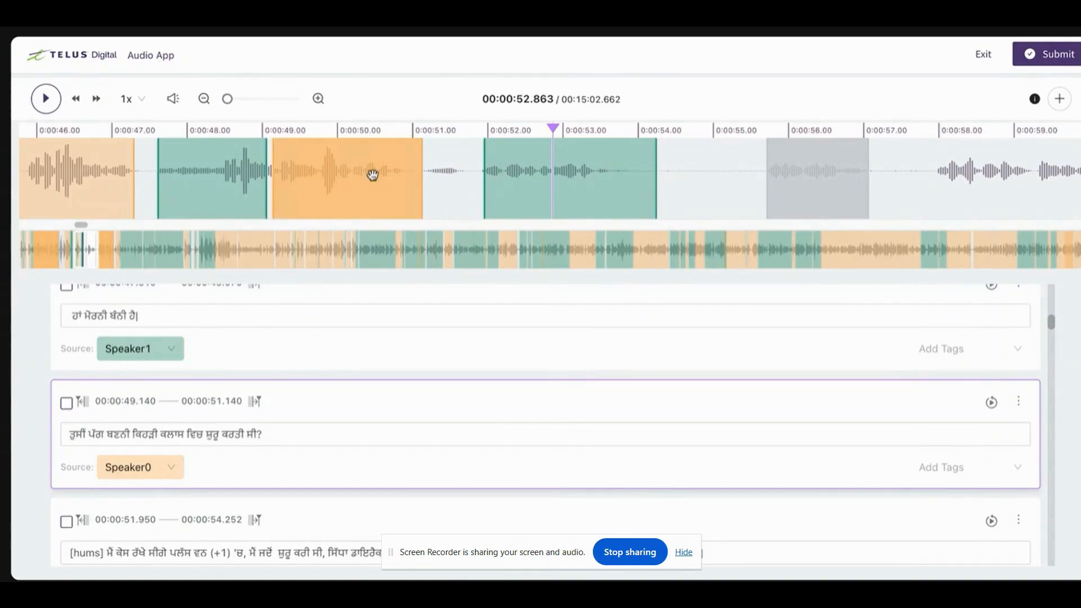
{"action": "left_click_drag", "start_coordinate": [422, 179], "coordinate": [460, 181]}
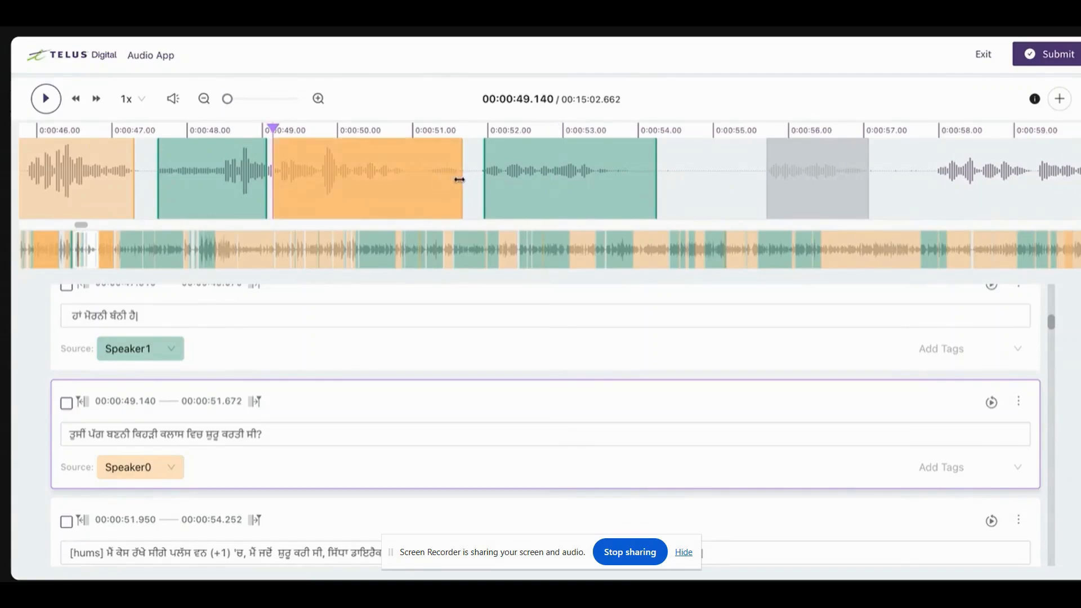
Add a Speaker1 segment at 00:00:51.156–00:00:51.699 and extend the preceding Speaker0 segment over it to 00:00:51.689.
{"action": "mouse_move", "coordinate": [465, 177]}
{"action": "left_mouse_down"}
{"action": "mouse_move", "coordinate": [406, 179]}
{"action": "mouse_move", "coordinate": [461, 182]}
{"action": "left_mouse_up"}
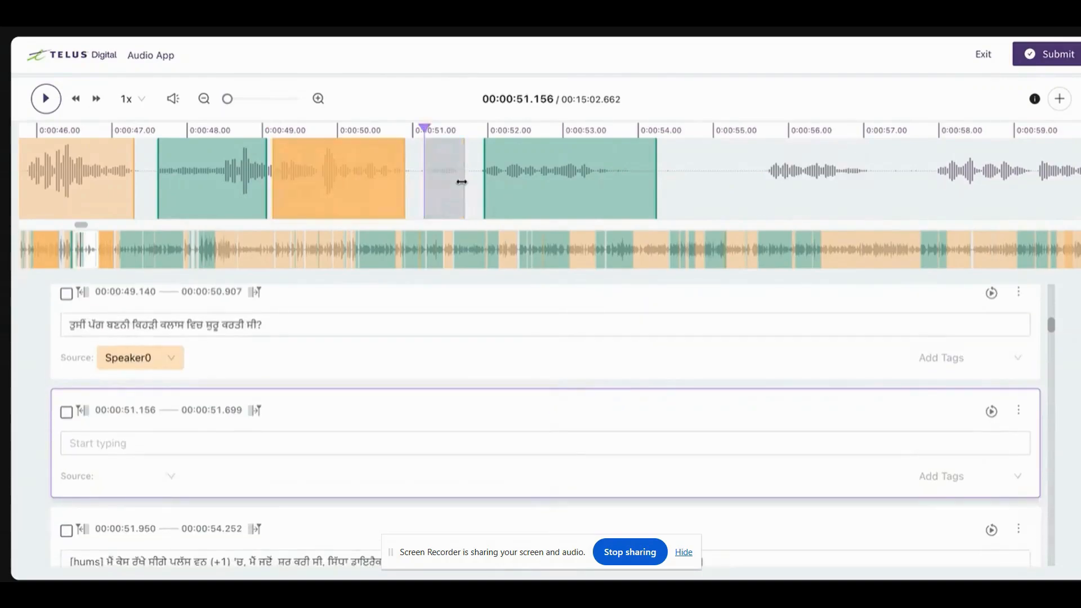
{"action": "left_click", "coordinate": [171, 476]}
{"action": "left_click", "coordinate": [132, 416]}
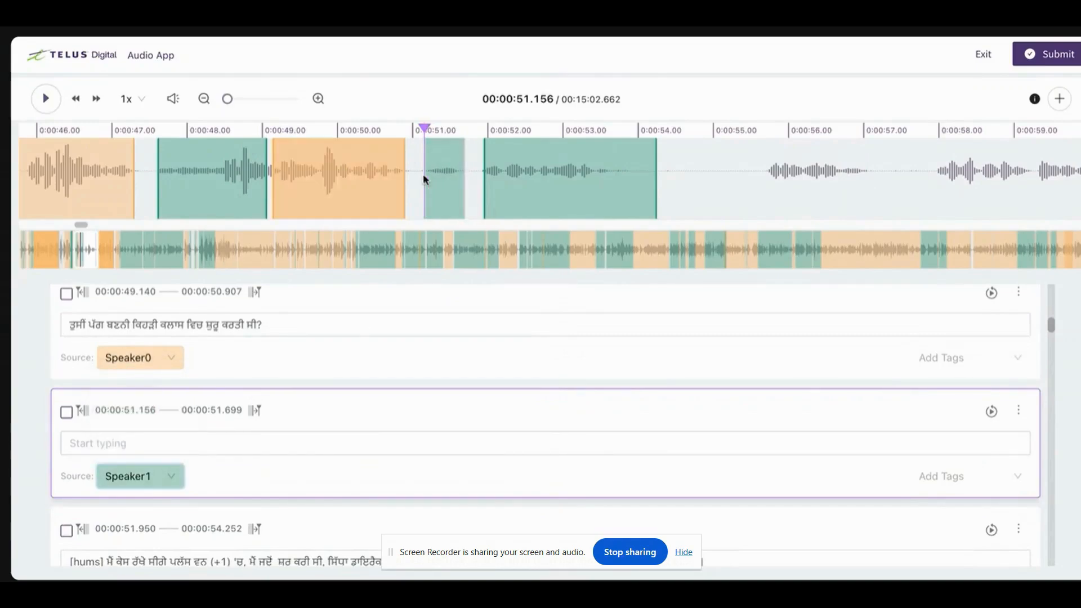
{"action": "left_click_drag", "start_coordinate": [402, 184], "coordinate": [461, 184]}
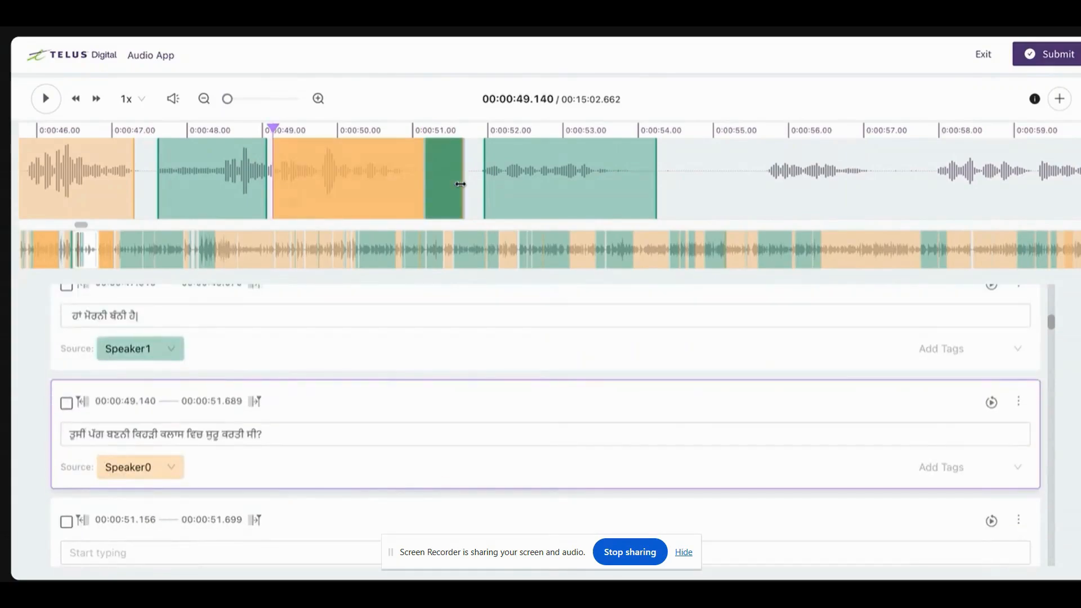
Try to submit the task and look for the incomplete segment around 00:00:51 in the waveform and segment list.
{"action": "scroll", "coordinate": [463, 184], "scroll_direction": "right", "scroll_amount": 2}
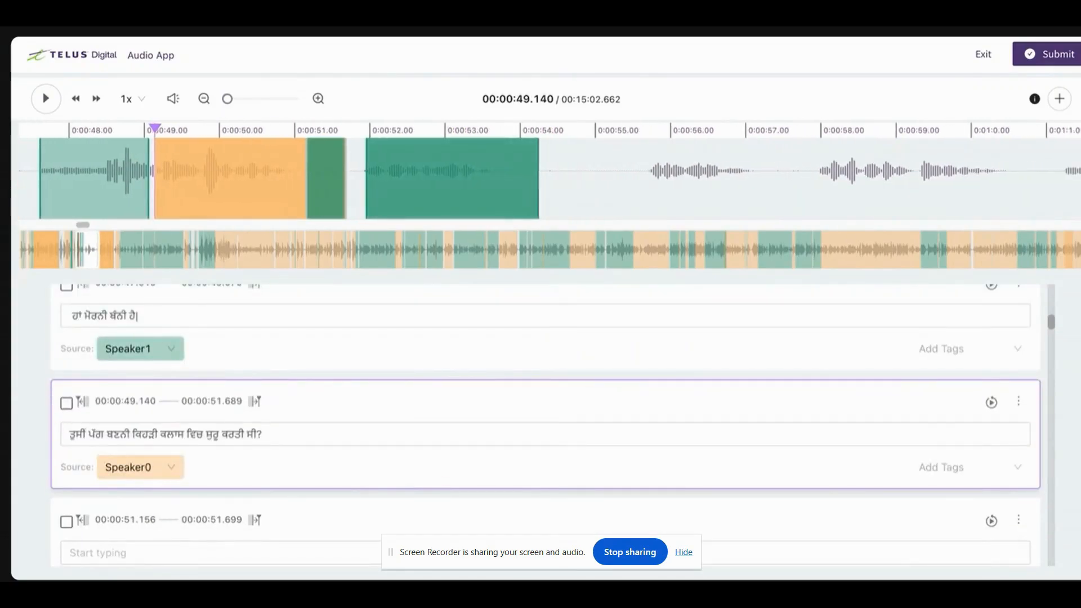
{"action": "left_click", "coordinate": [1058, 56]}
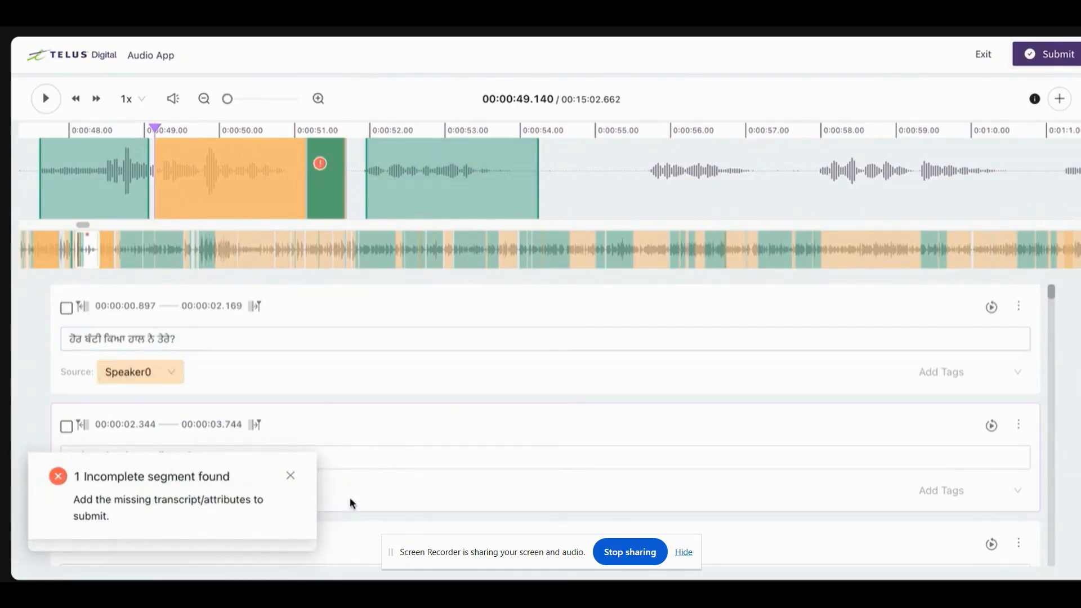
{"action": "left_click", "coordinate": [290, 476]}
{"action": "scroll", "coordinate": [291, 482], "scroll_direction": "down", "scroll_amount": 20}
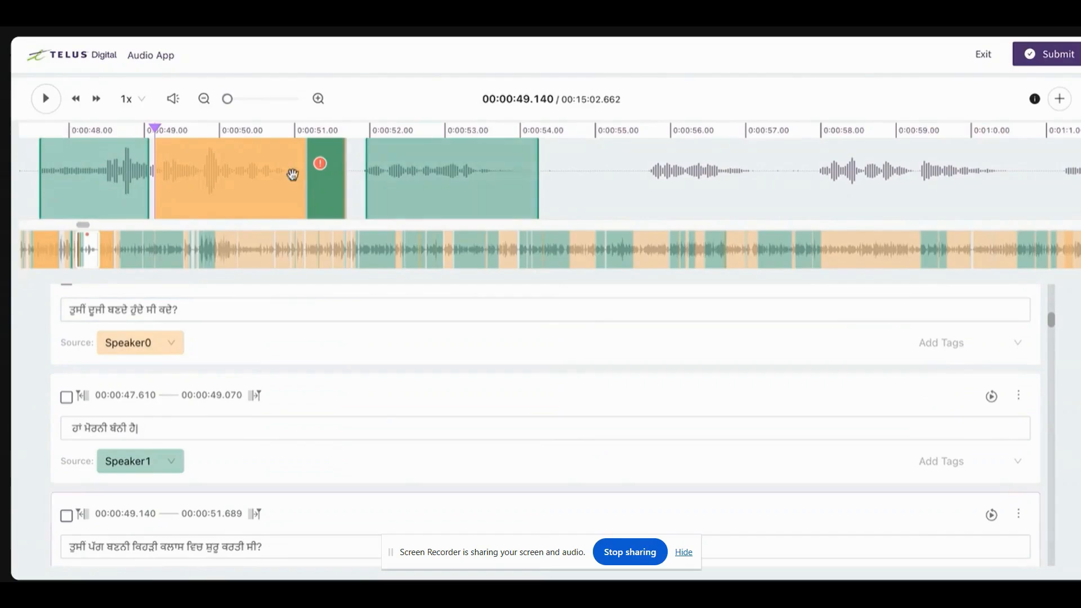
{"action": "left_click", "coordinate": [327, 180]}
{"action": "left_click", "coordinate": [328, 181]}
{"action": "scroll", "coordinate": [205, 454], "scroll_direction": "down", "scroll_amount": 15}
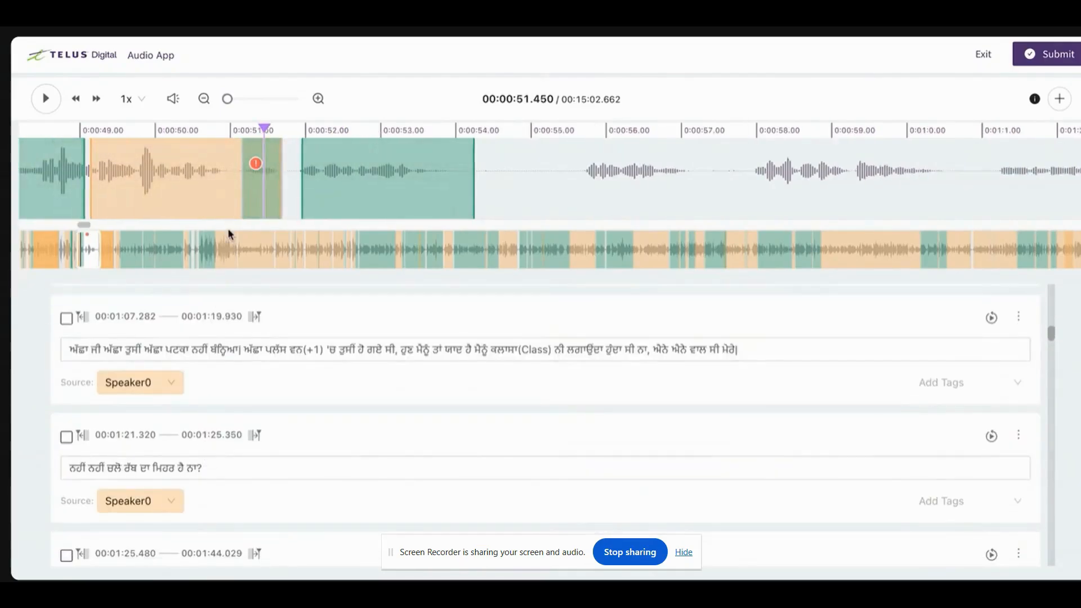
Go back along the waveform to the start of the recording and review the segment boundaries.
{"action": "left_click", "coordinate": [73, 256]}
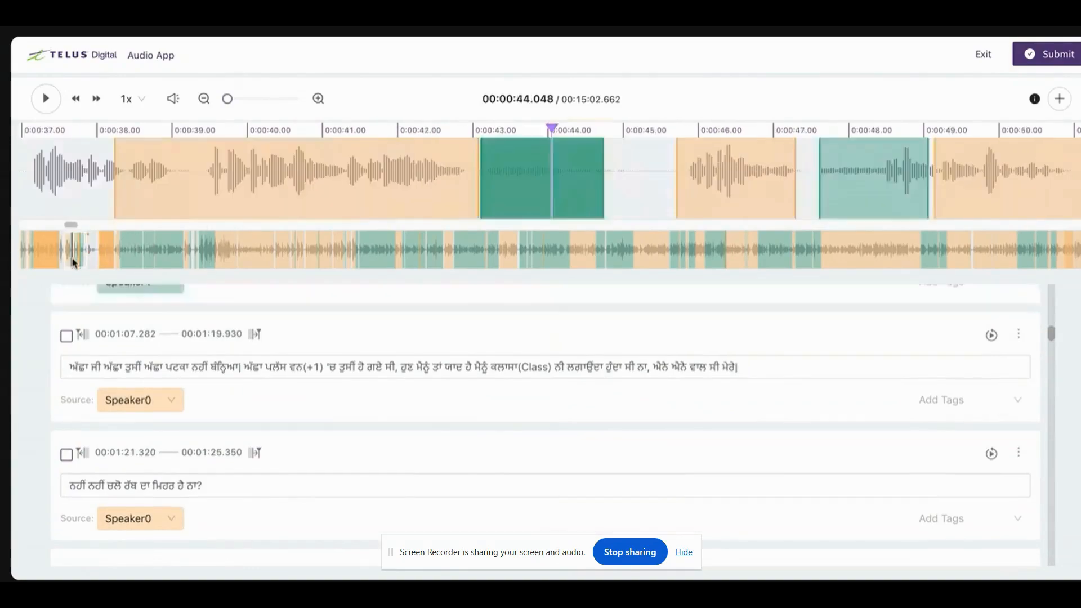
{"action": "left_click", "coordinate": [73, 203]}
{"action": "scroll", "coordinate": [77, 203], "scroll_direction": "left", "scroll_amount": 10}
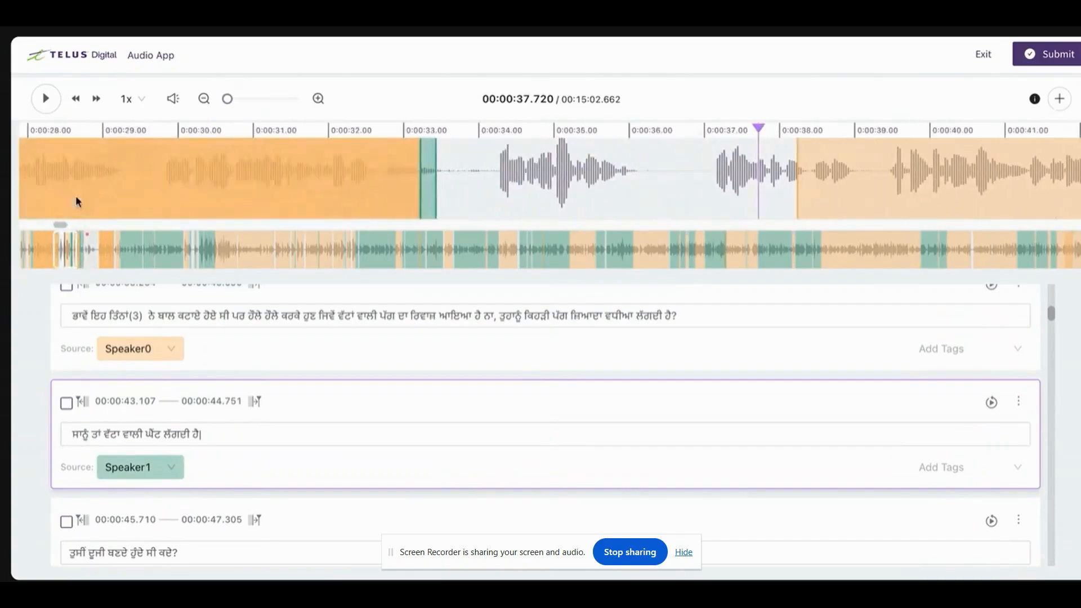
{"action": "scroll", "coordinate": [176, 154], "scroll_direction": "left", "scroll_amount": 15}
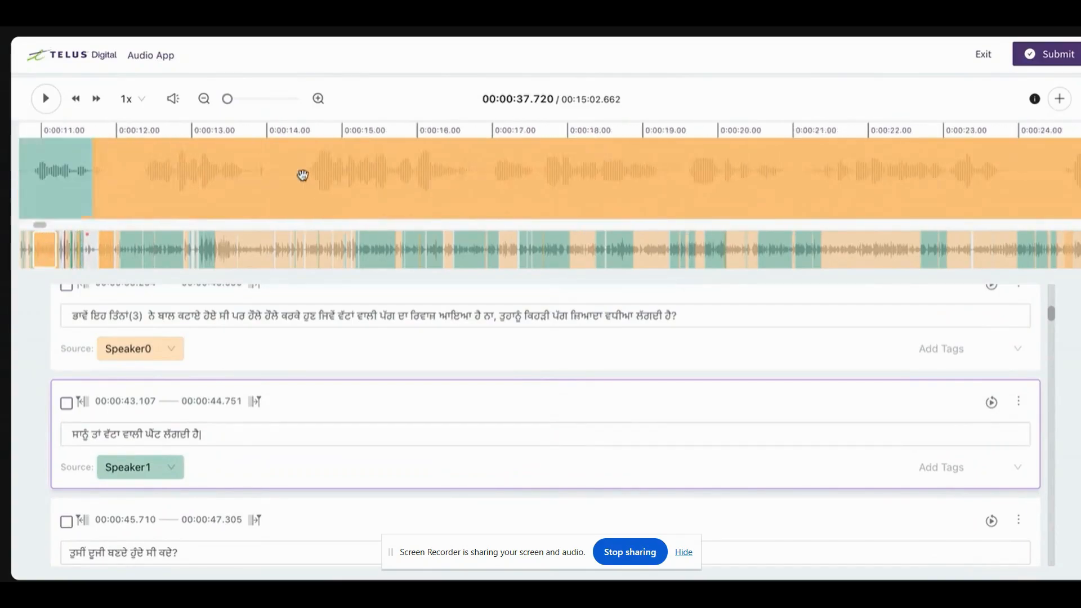
{"action": "scroll", "coordinate": [303, 174], "scroll_direction": "left", "scroll_amount": 6}
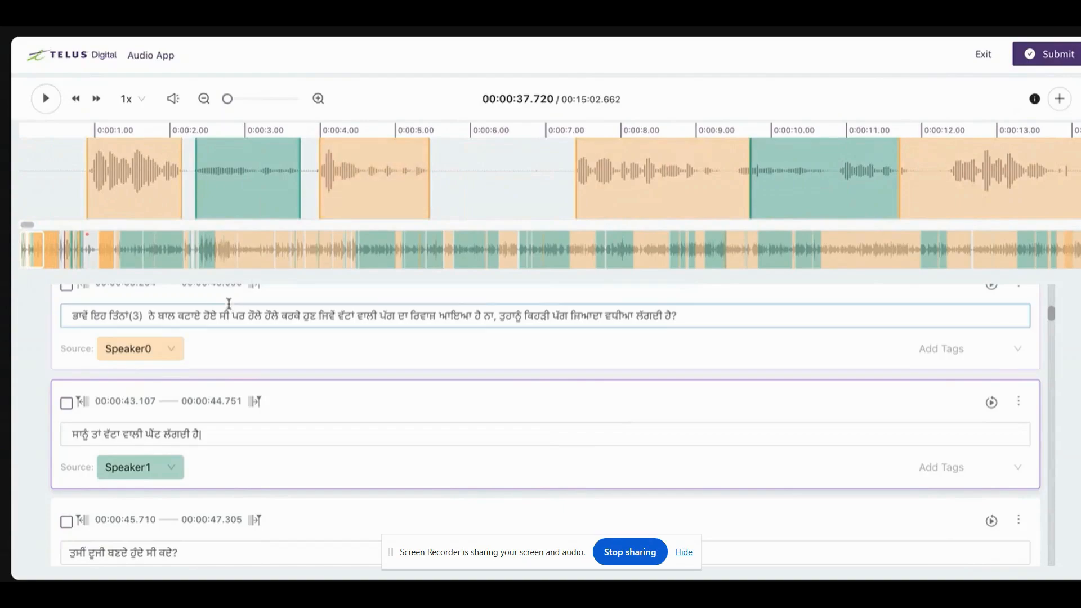
Insert the Laughter tag mid-transcript, before "ਰੰਗ ਪੂਰਾ", in the Speaker0 segment starting at 00:02:19.770.
{"action": "mouse_move", "coordinate": [988, 468]}
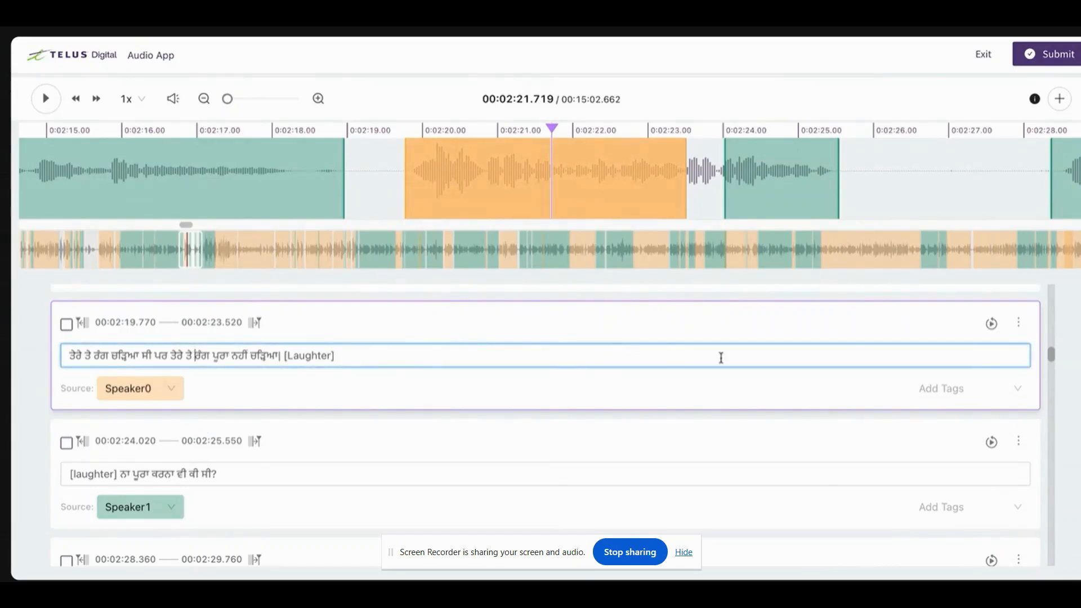
{"action": "left_click", "coordinate": [946, 394]}
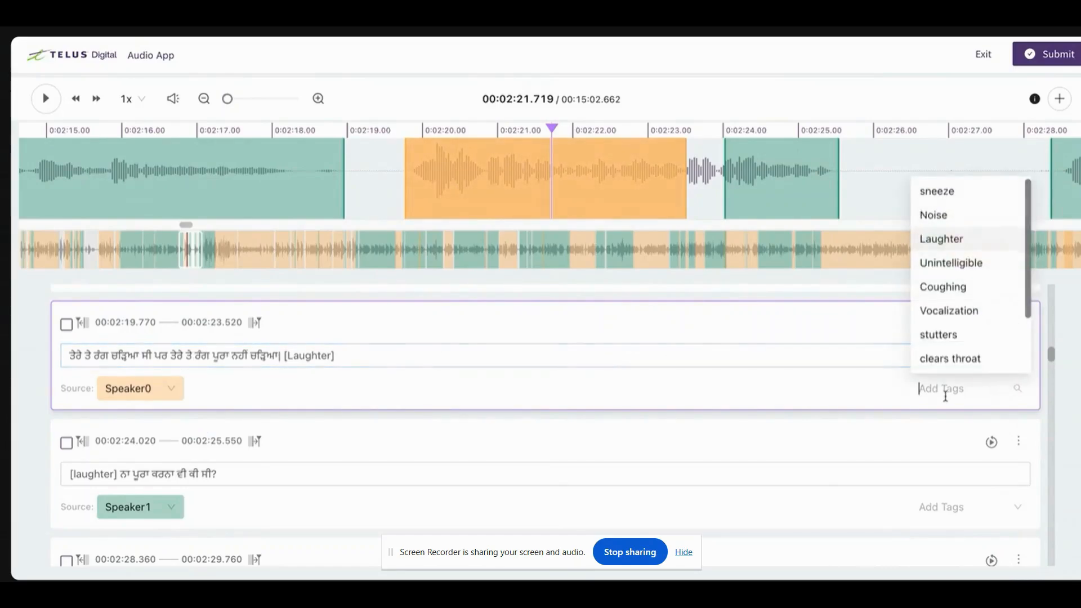
{"action": "left_click", "coordinate": [957, 238]}
{"action": "left_click", "coordinate": [244, 357]}
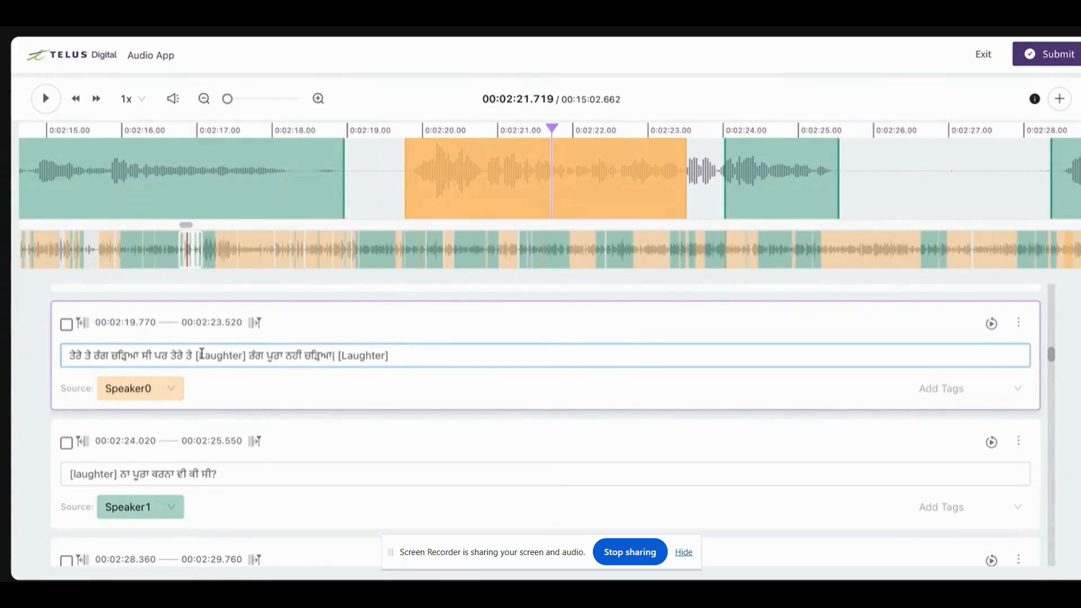
Highlight the inserted Laughter tag in the transcript and review the list of available tags.
{"action": "left_click_drag", "start_coordinate": [201, 354], "coordinate": [243, 355]}
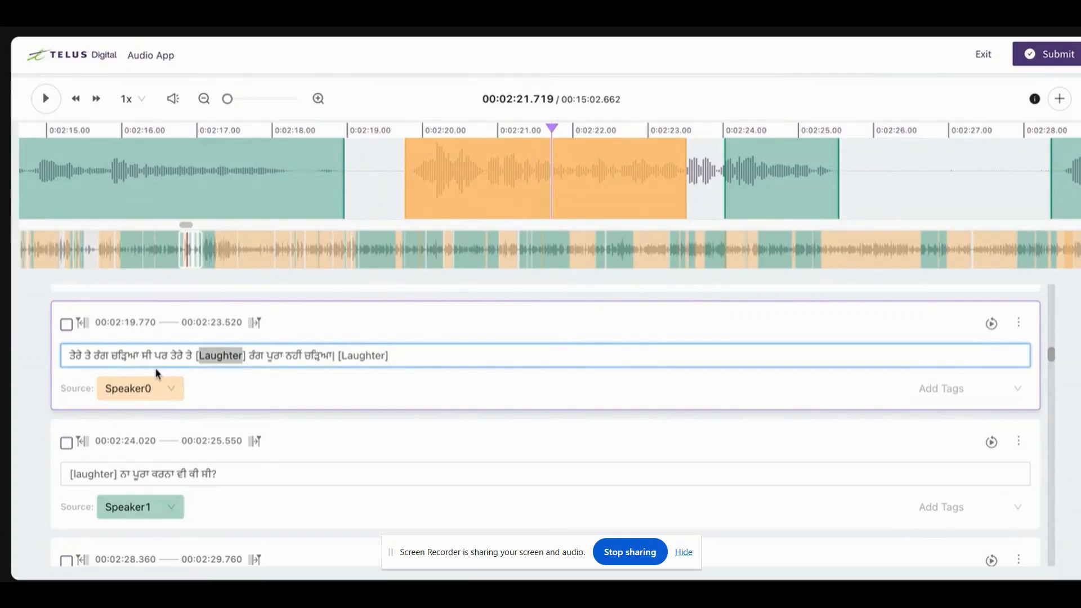
{"action": "left_click", "coordinate": [952, 388]}
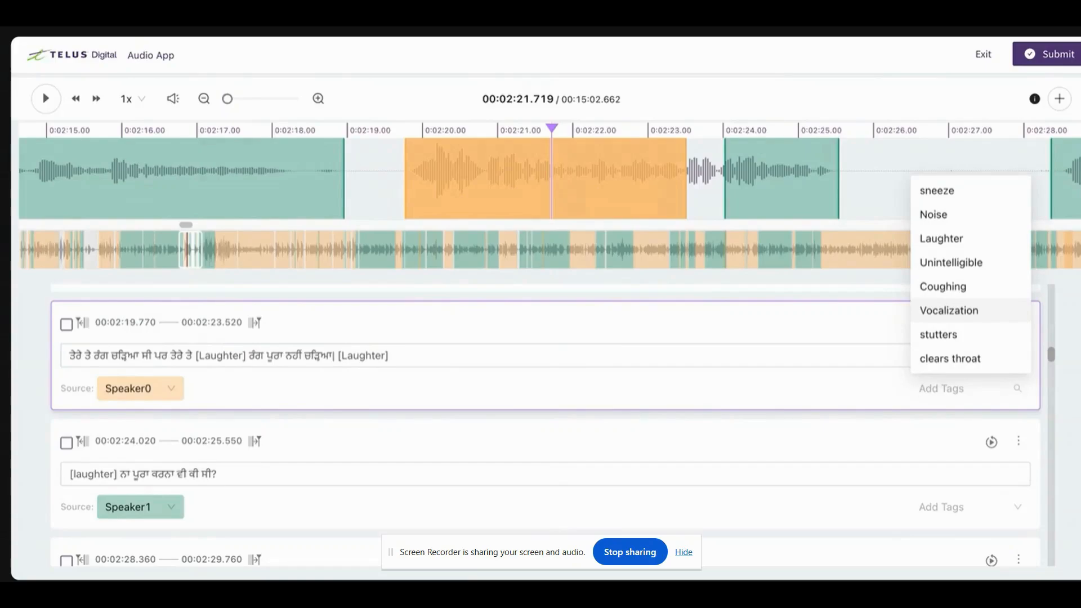
{"action": "left_click", "coordinate": [349, 360]}
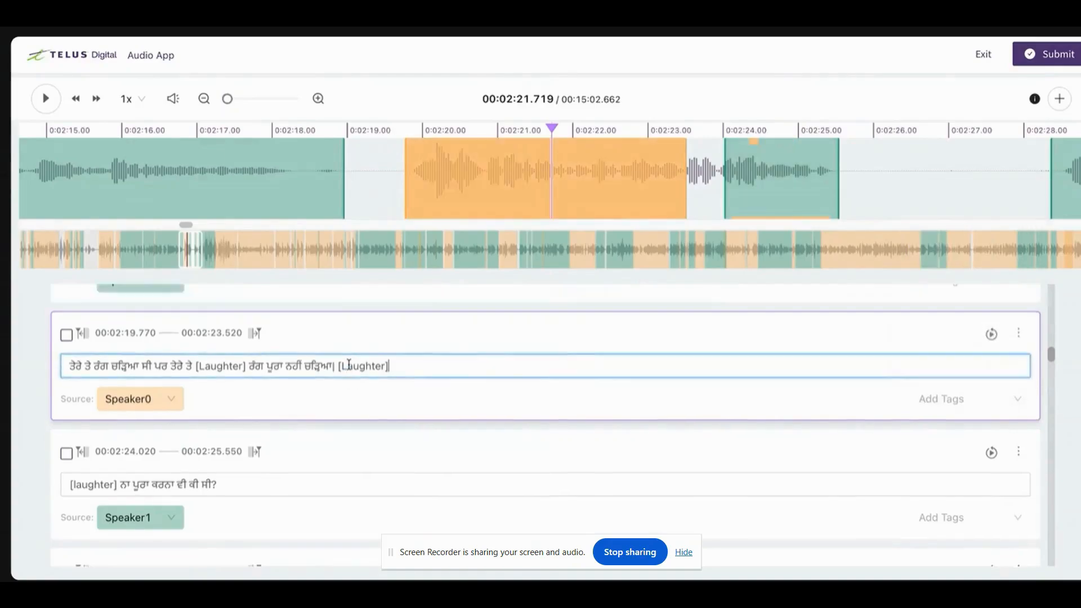